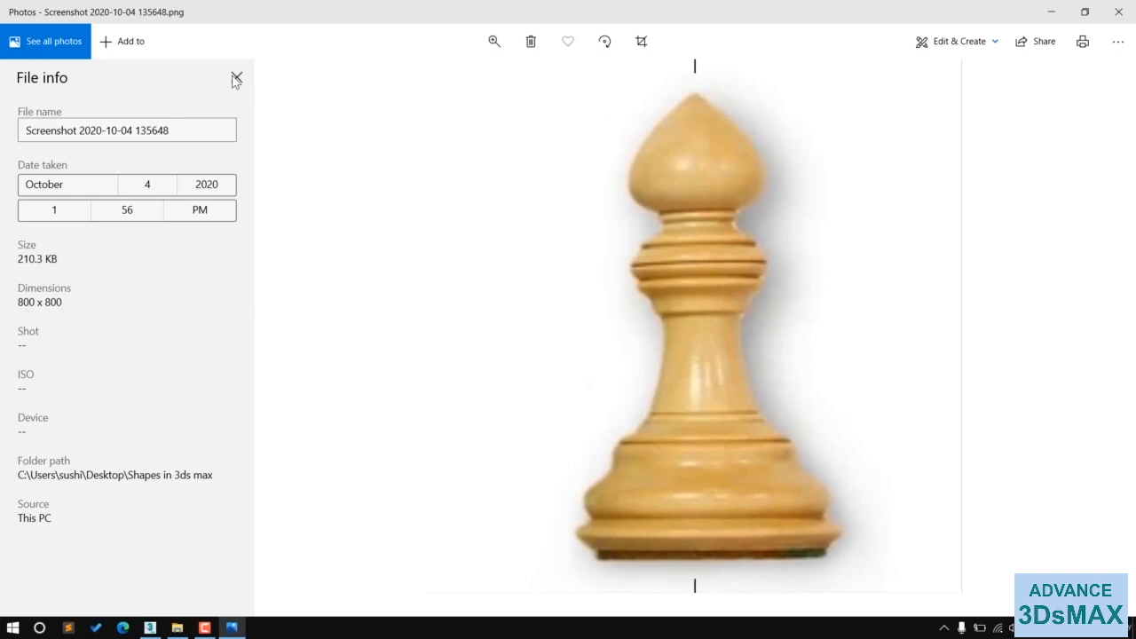
# - Close the reference image's file info and, in 3ds Max, draw a plane about 112 by 134 in the maximized Front viewport
pyautogui.click(236, 77)
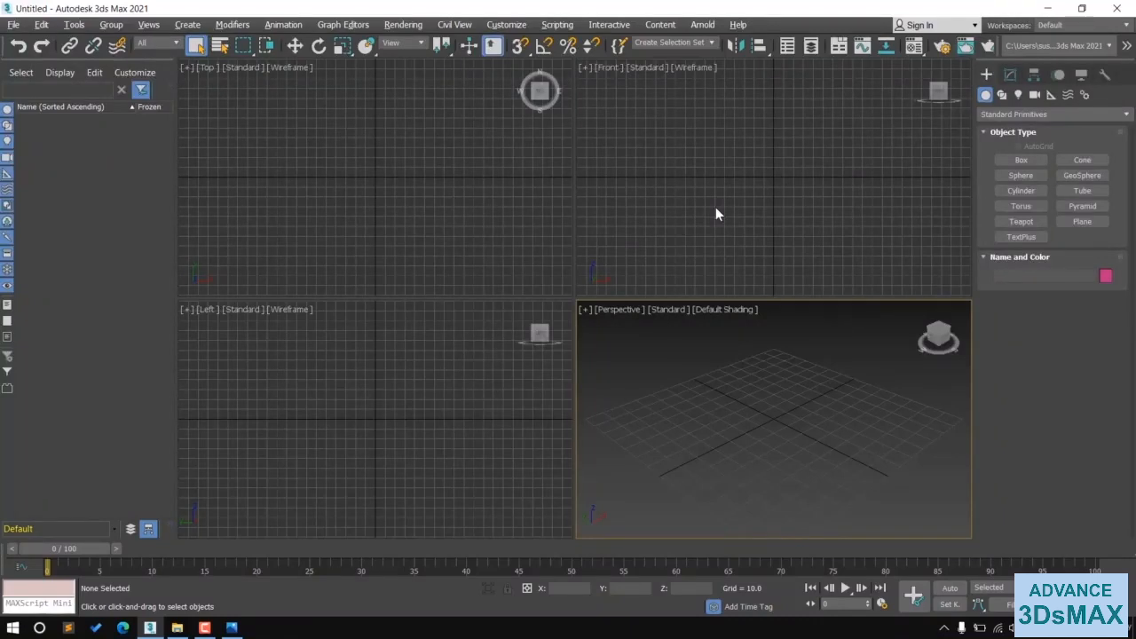
pyautogui.click(718, 214)
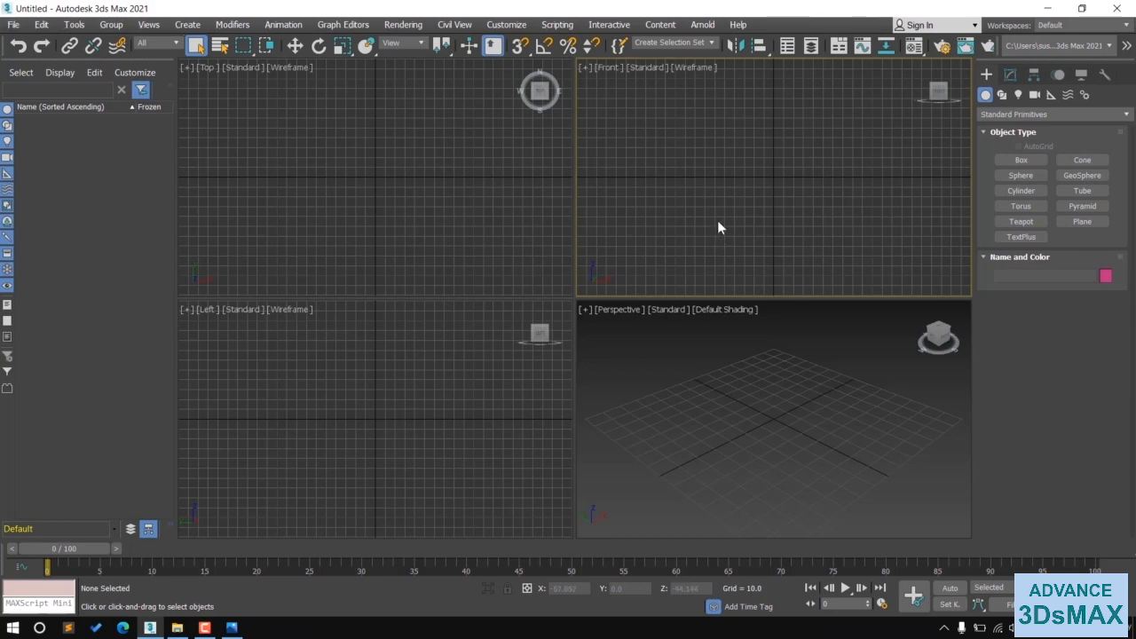
pyautogui.hotkey('alt', 'w')
pyautogui.click(1098, 223)
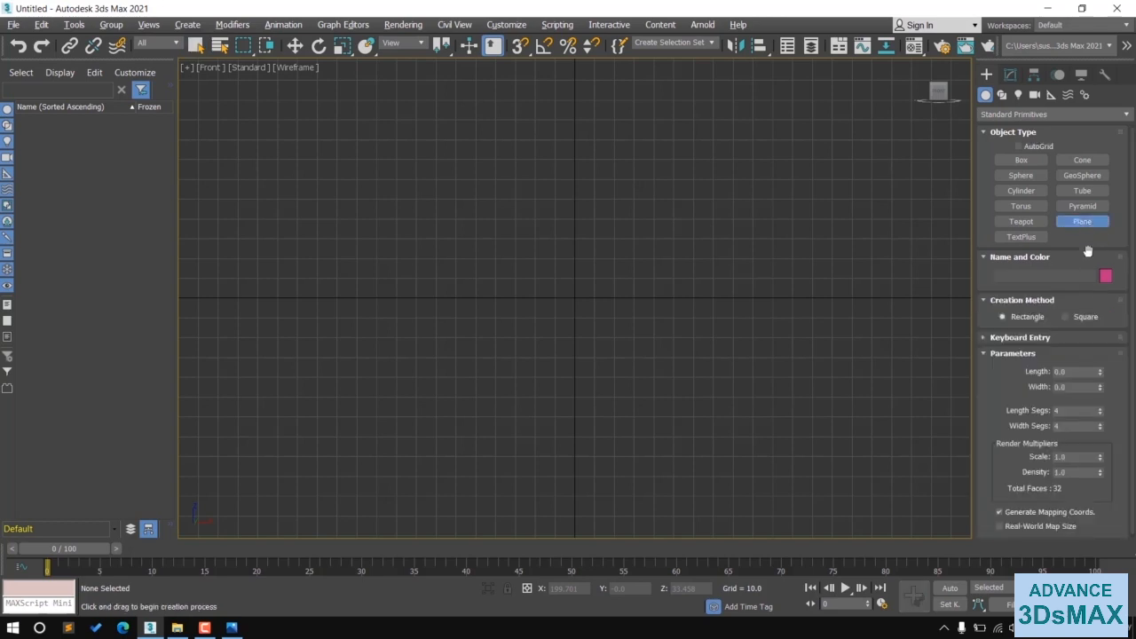
pyautogui.moveTo(446, 124); pyautogui.dragTo(714, 346)
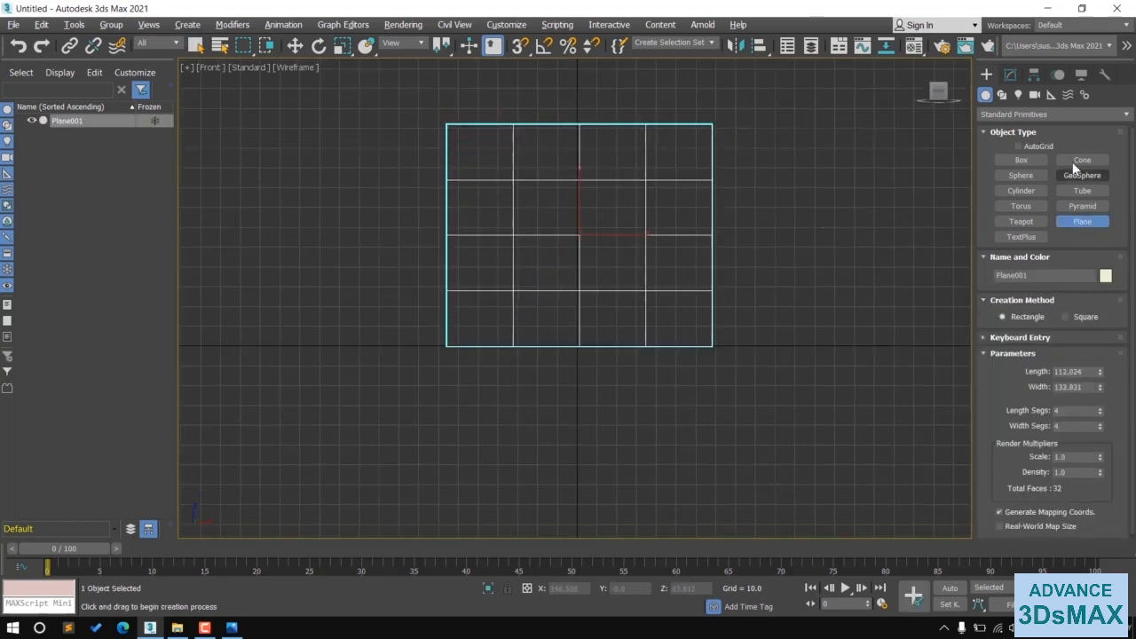
# - Set the plane's length and width to 100 and switch the Front viewport to Default Shading
pyautogui.click(1009, 74)
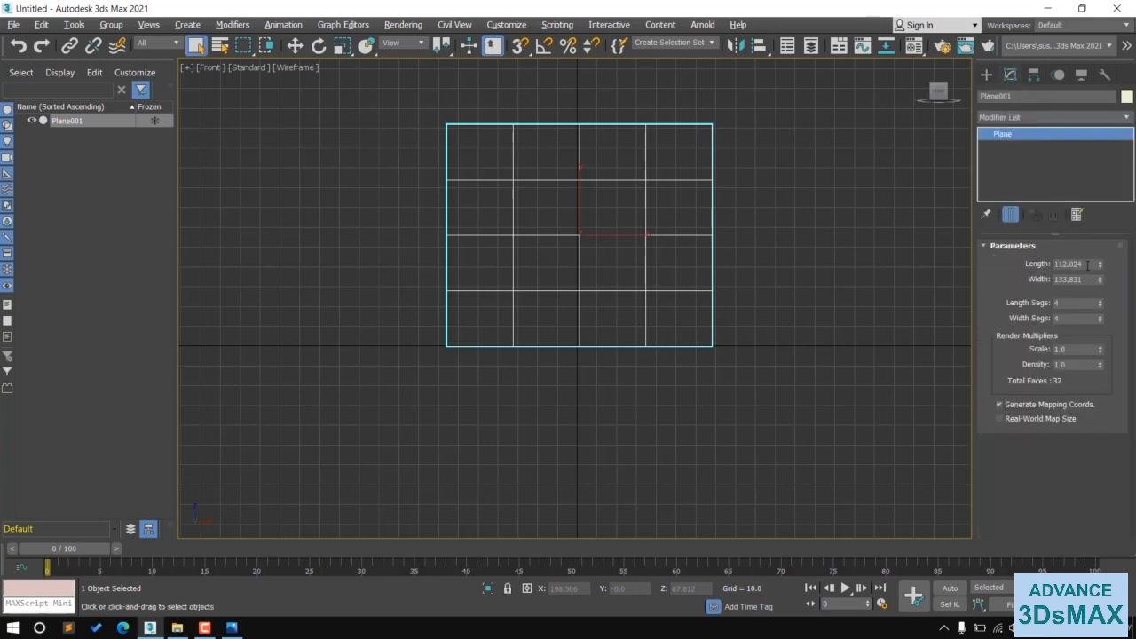
pyautogui.doubleClick(1088, 264)
pyautogui.write('100')
pyautogui.press('Tab')
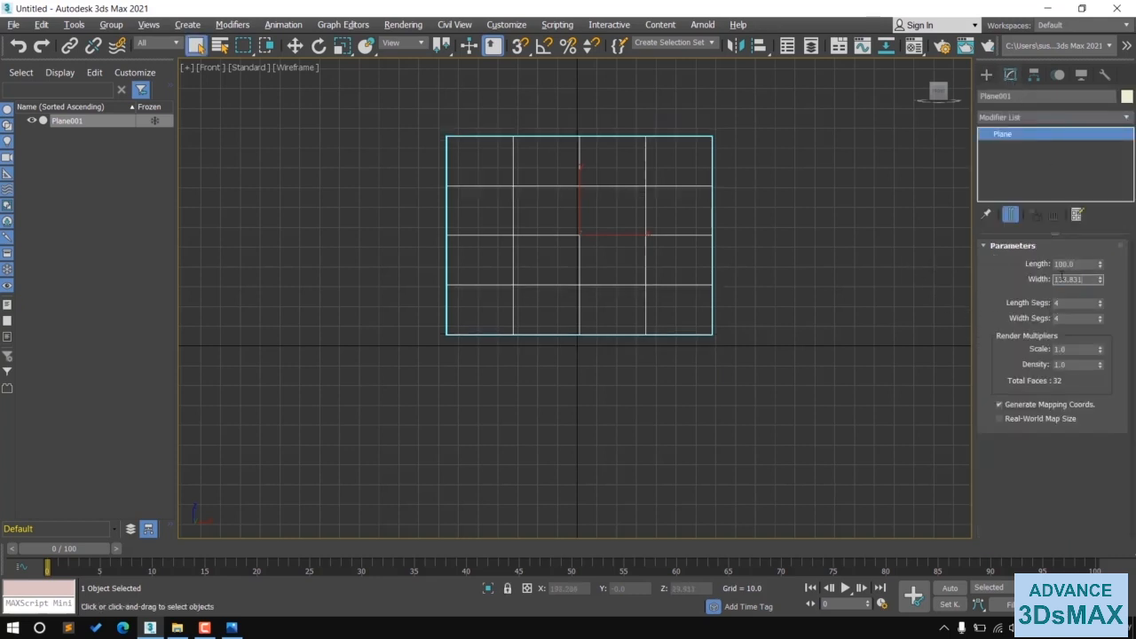
pyautogui.write('100')
pyautogui.press('Return')
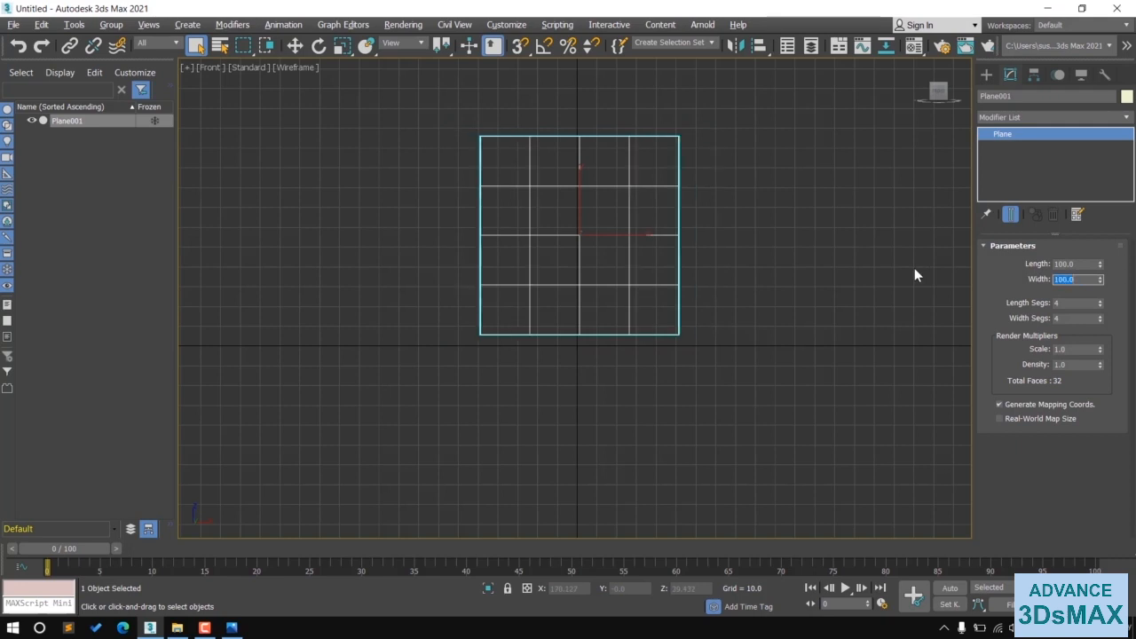
pyautogui.moveTo(740, 359); pyautogui.dragTo(733, 379, button='middle')
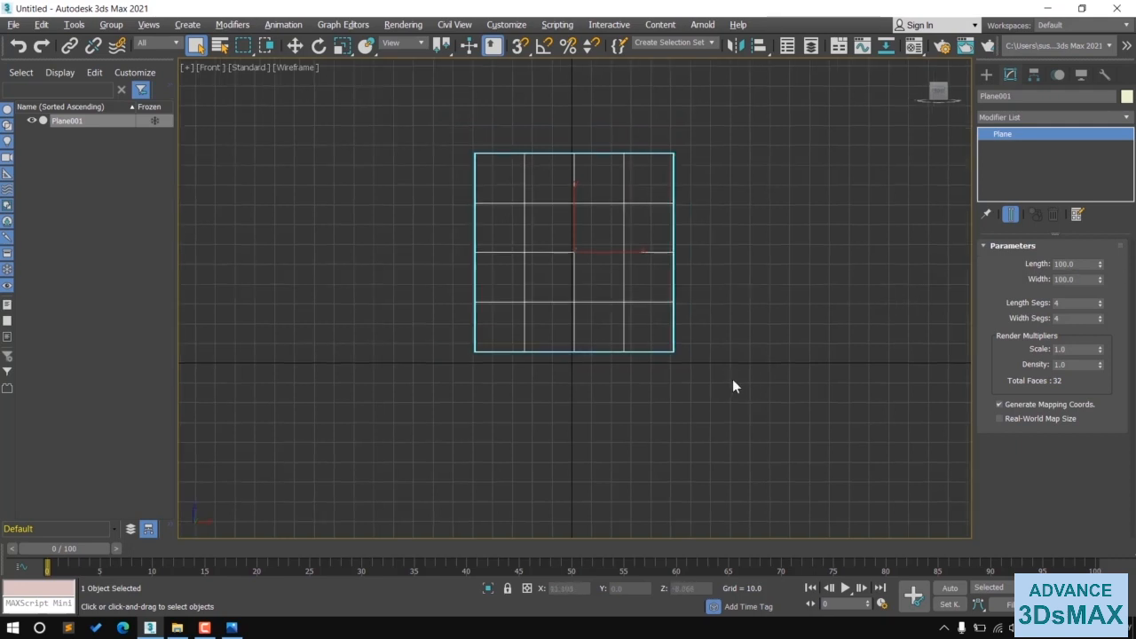
pyautogui.press('F3')
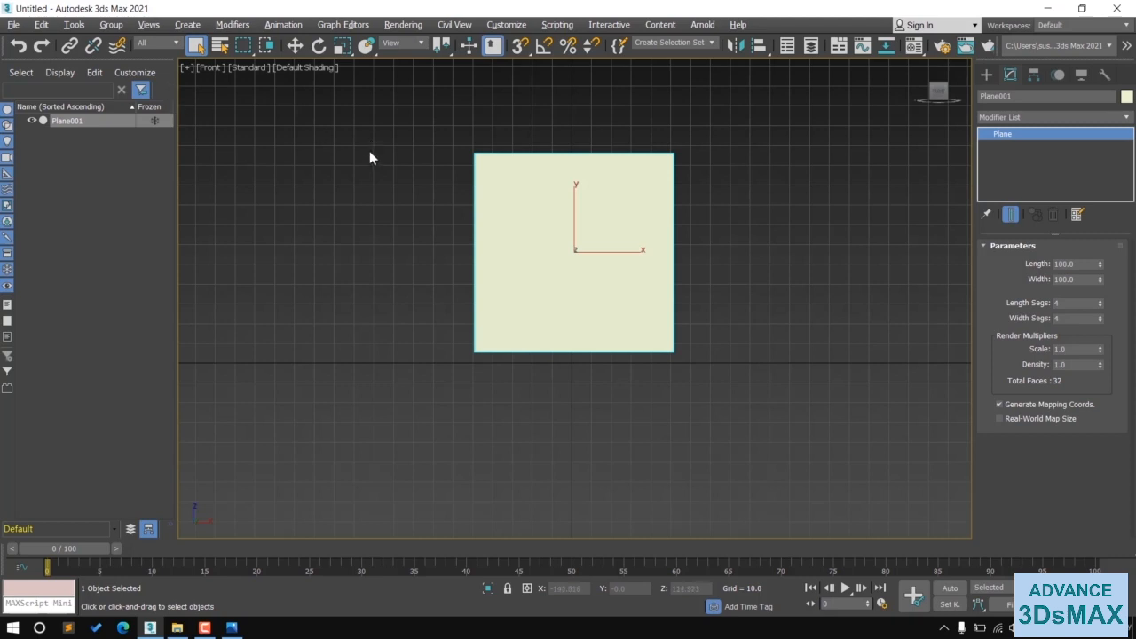
# - Center the plane by setting its X and Y position to 0
pyautogui.moveTo(380, 225); pyautogui.dragTo(380, 237, button='middle')
pyautogui.click(295, 45)
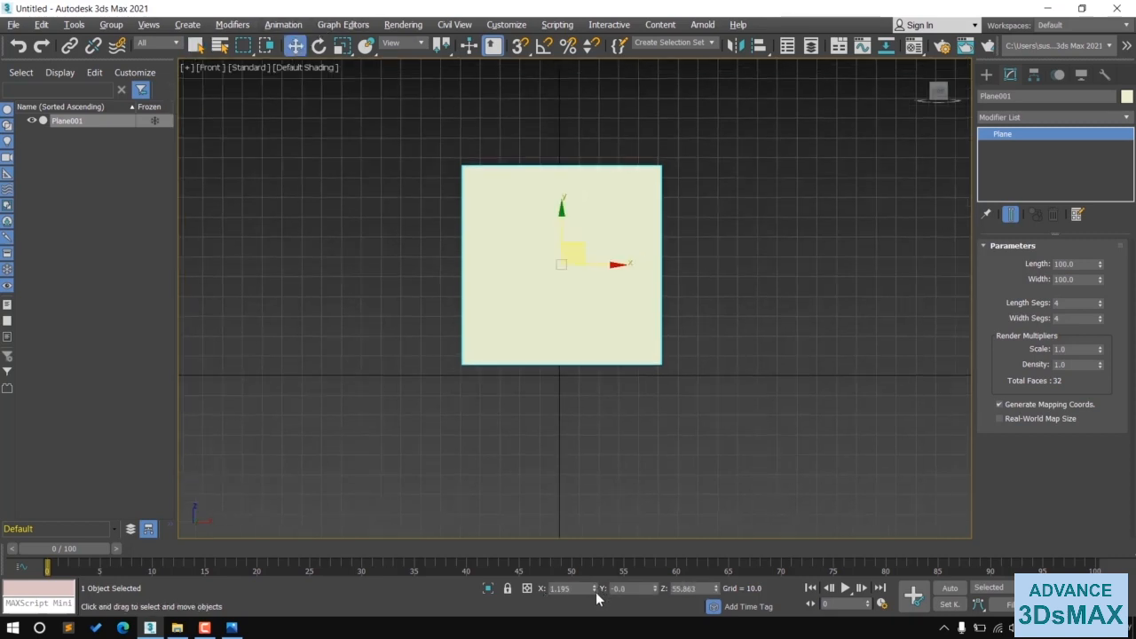
pyautogui.rightClick(594, 589)
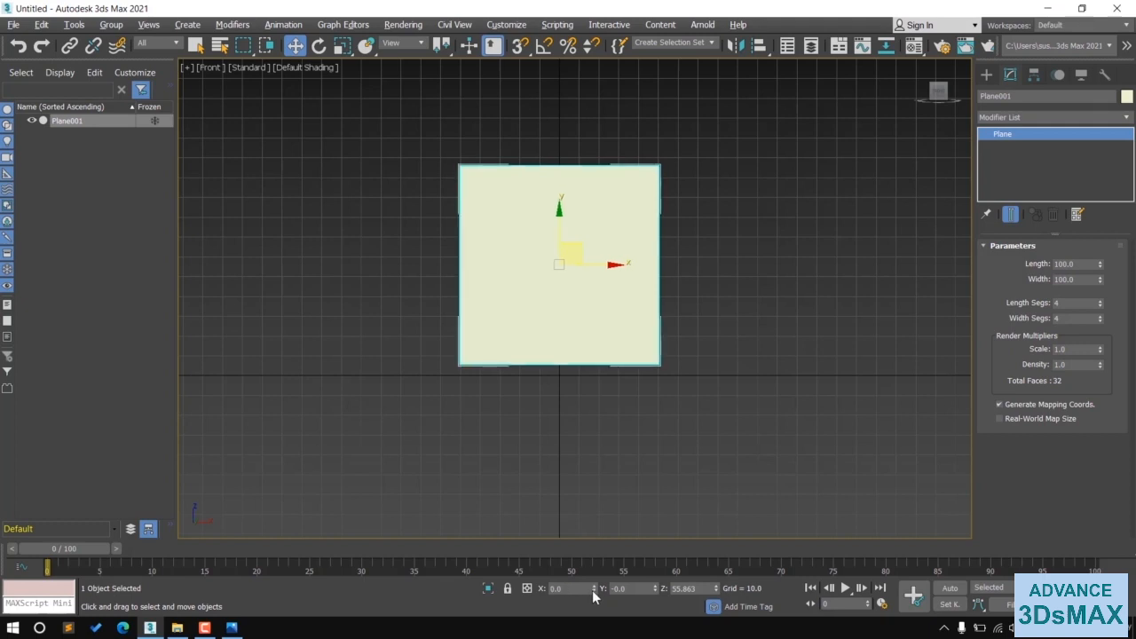
pyautogui.rightClick(654, 589)
# - Lower the plane to a Z position of about 50.336 so its lower edge meets the horizontal origin line
pyautogui.moveTo(603, 407); pyautogui.dragTo(604, 421, button='middle')
pyautogui.scroll(2, 564, 422)
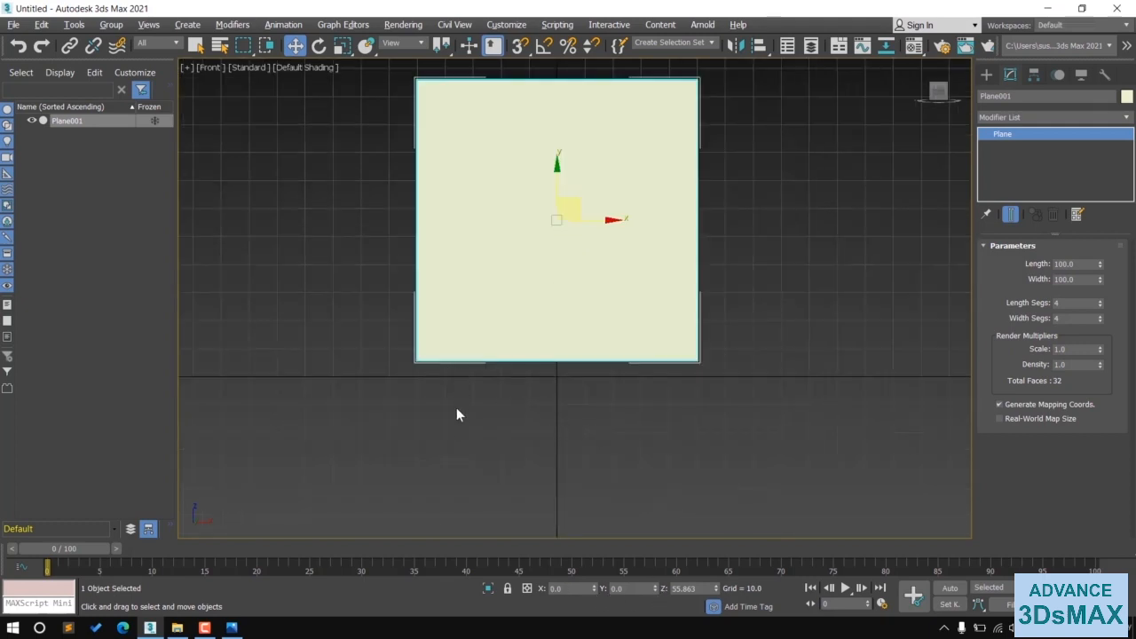
pyautogui.scroll(2, 457, 411)
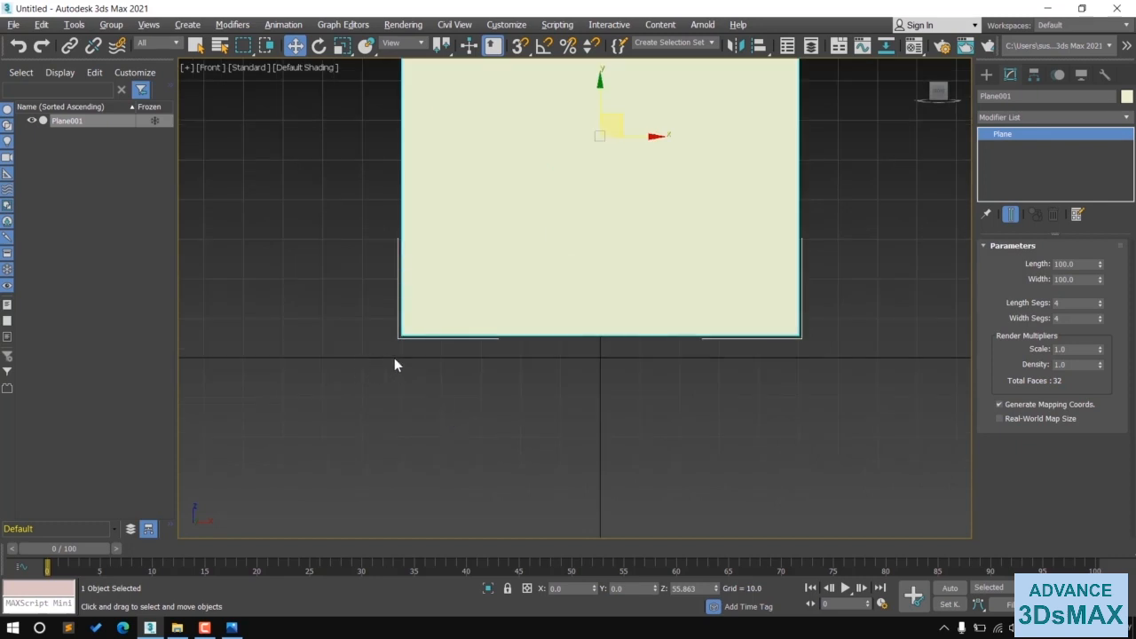
pyautogui.moveTo(717, 589); pyautogui.dragTo(721, 609)
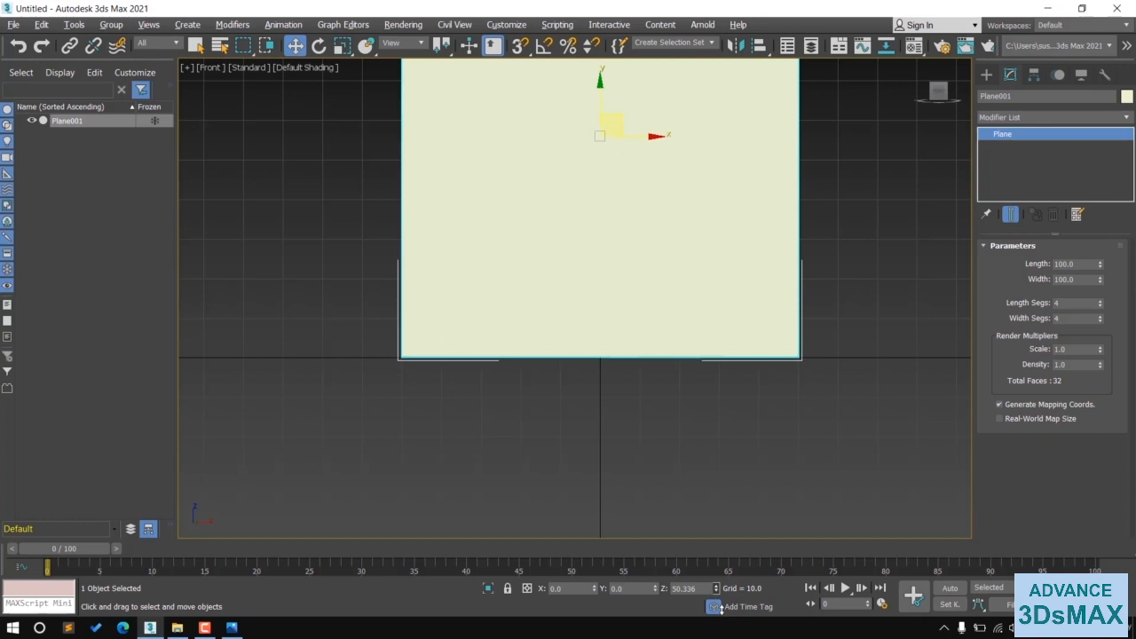
pyautogui.scroll(3, 406, 388)
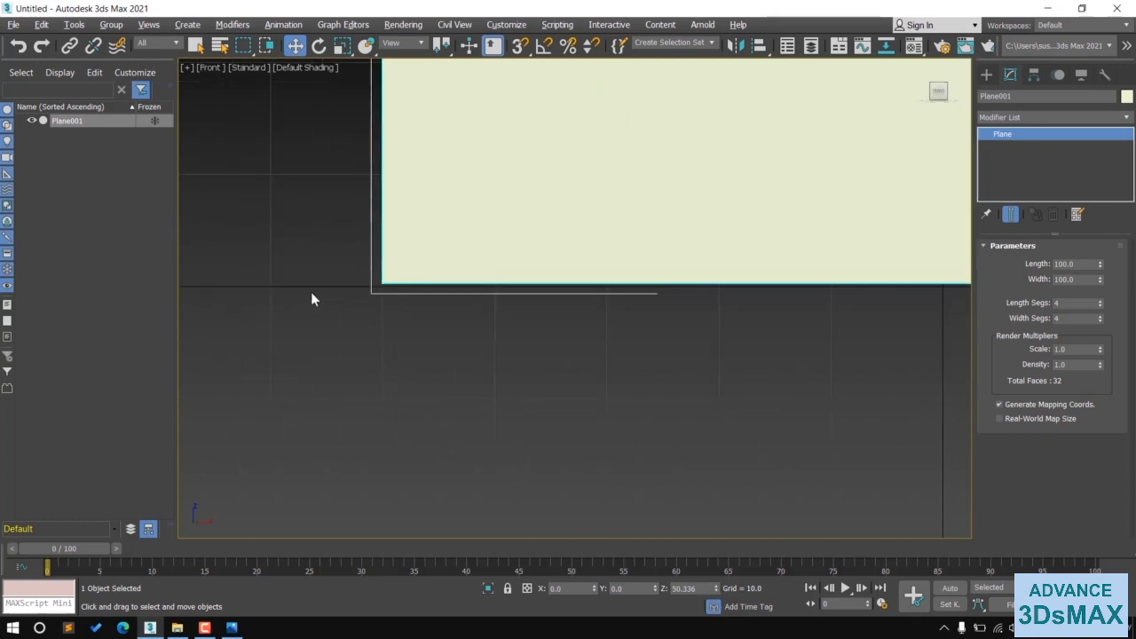
pyautogui.scroll(-5, 407, 370)
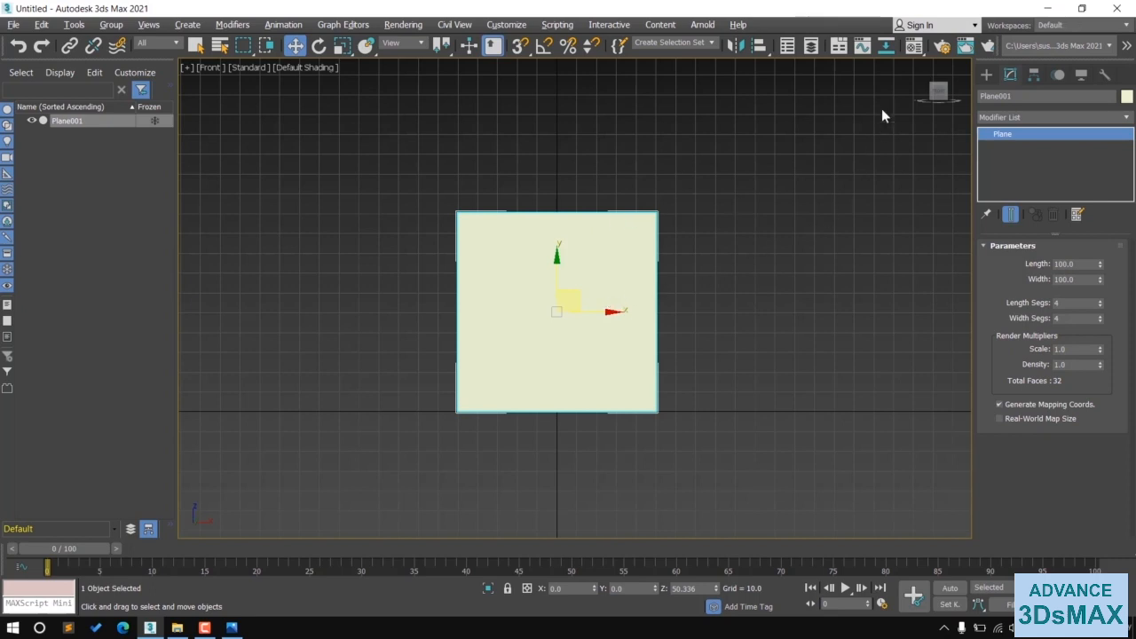
# - Deselect the plane and open the Material Editor in its compact mode
pyautogui.click(753, 300)
pyautogui.press('m')
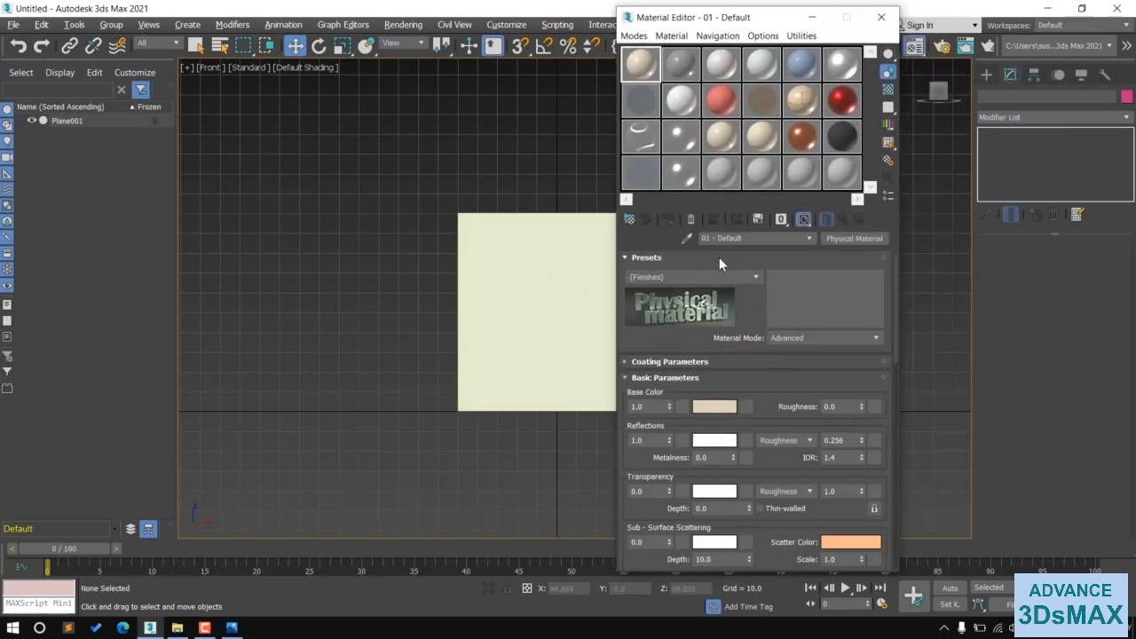
pyautogui.click(634, 35)
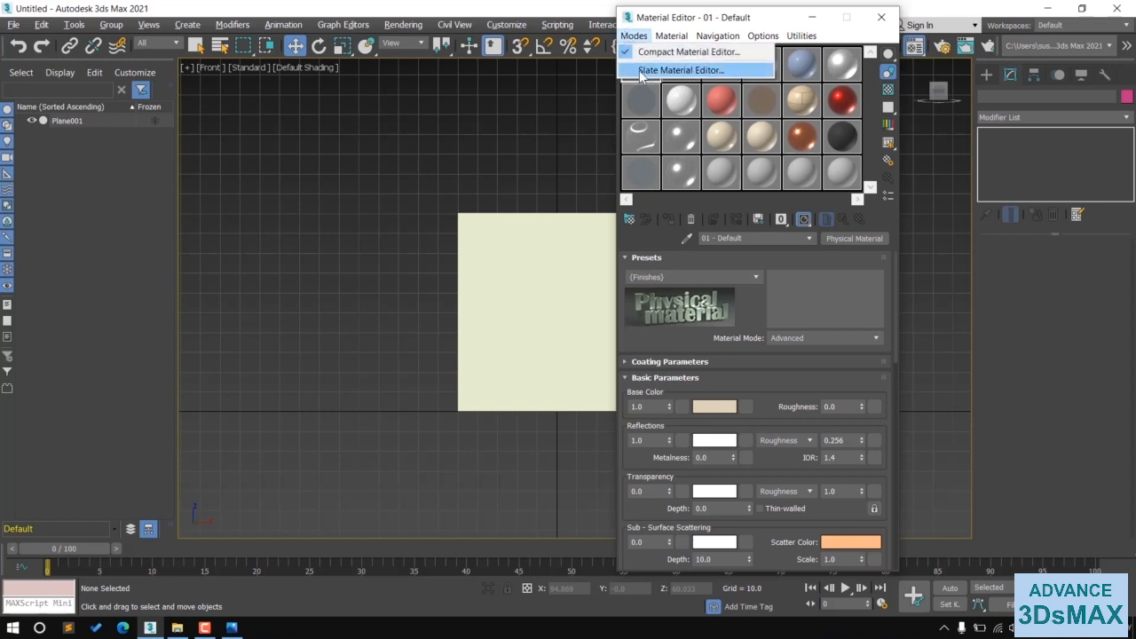
pyautogui.click(721, 16)
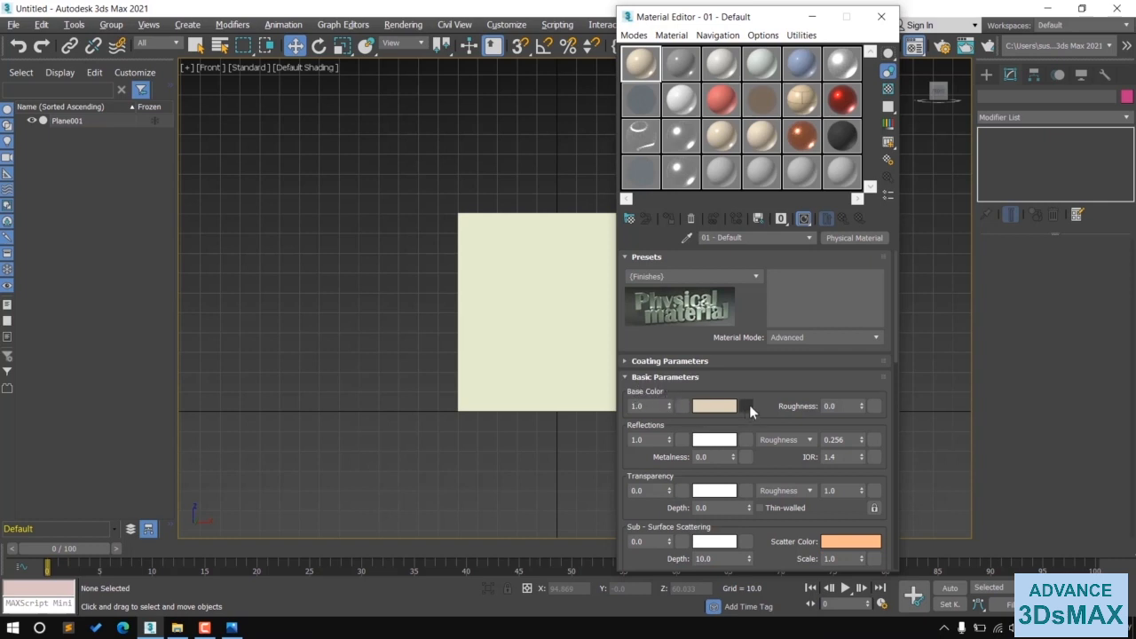
# - Load Screenshot 2020-10-04 135648.png as a Bitmap map for the first material's base color
pyautogui.click(748, 407)
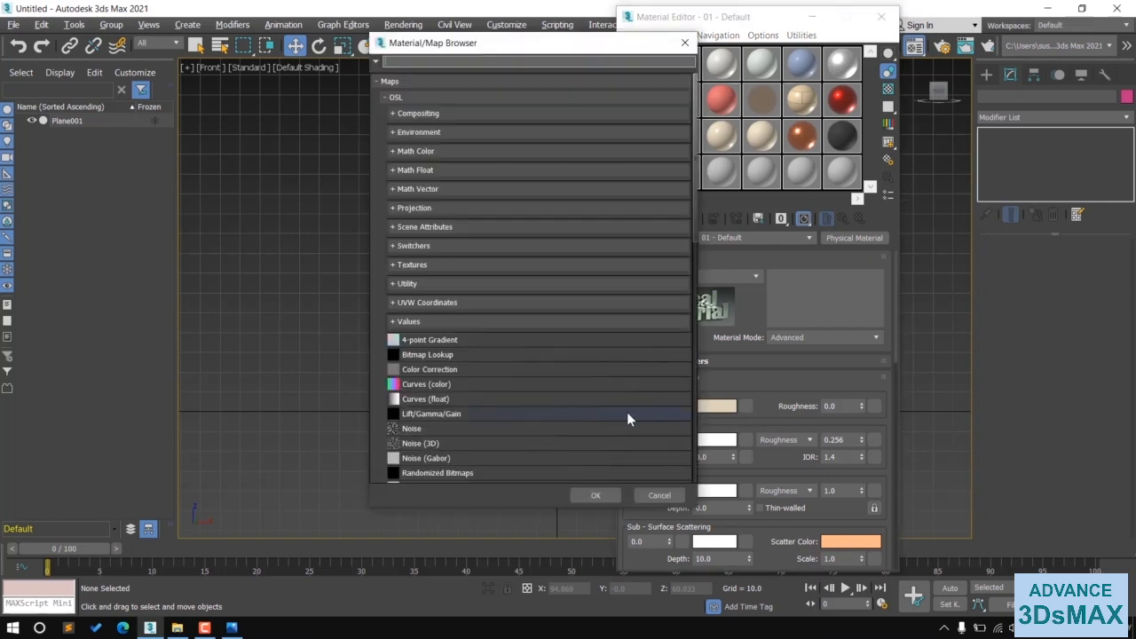
pyautogui.click(413, 63)
pyautogui.write('bit')
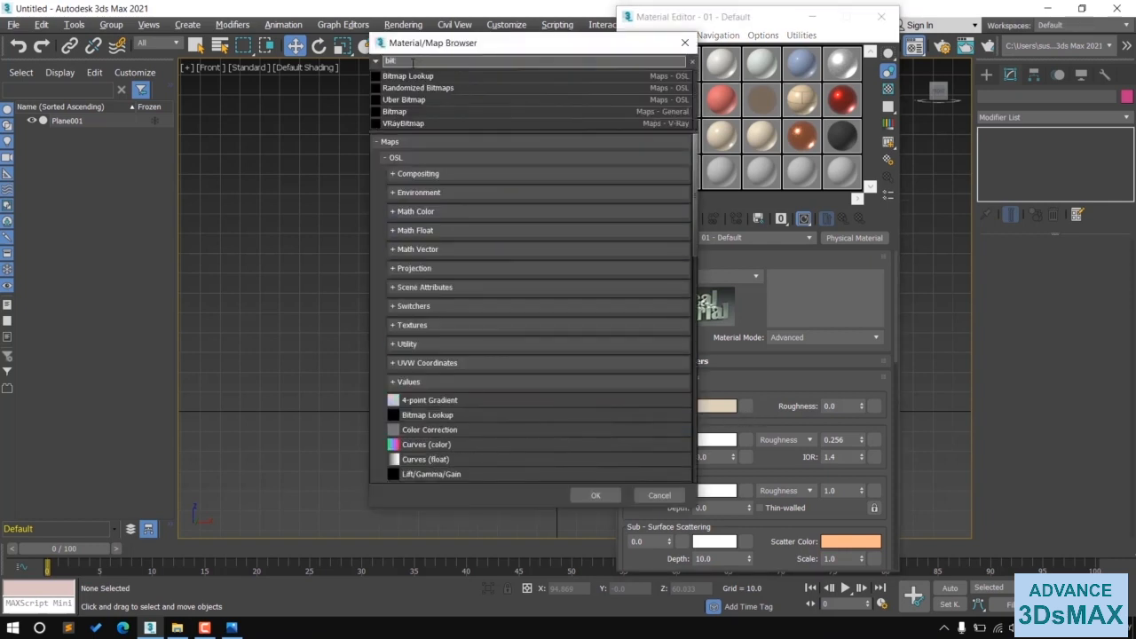
pyautogui.click(399, 113)
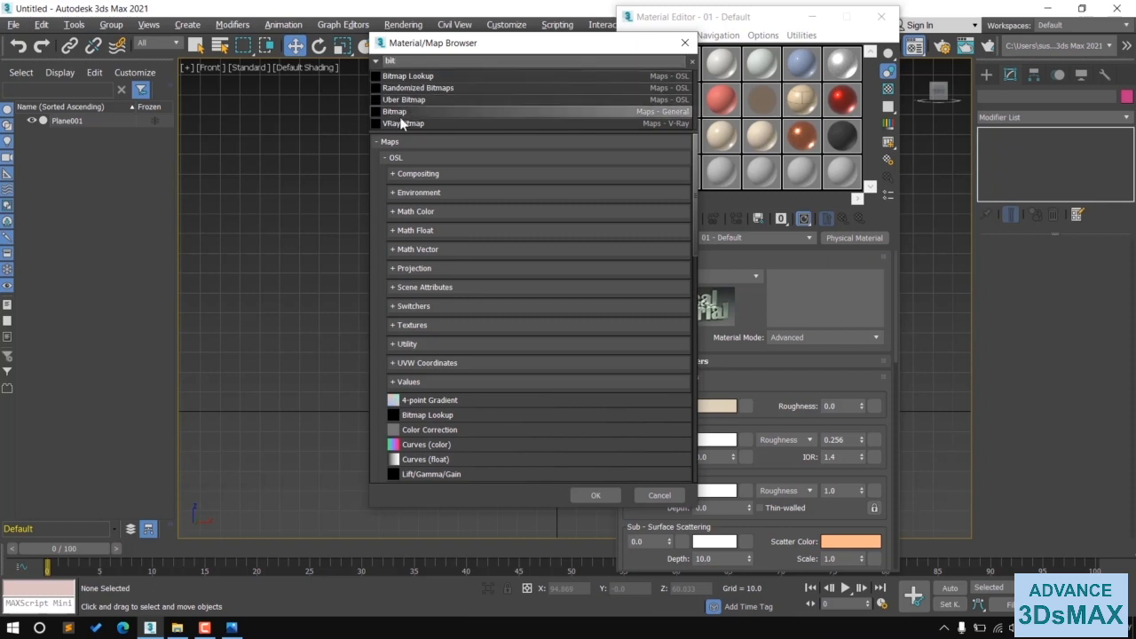
pyautogui.click(597, 495)
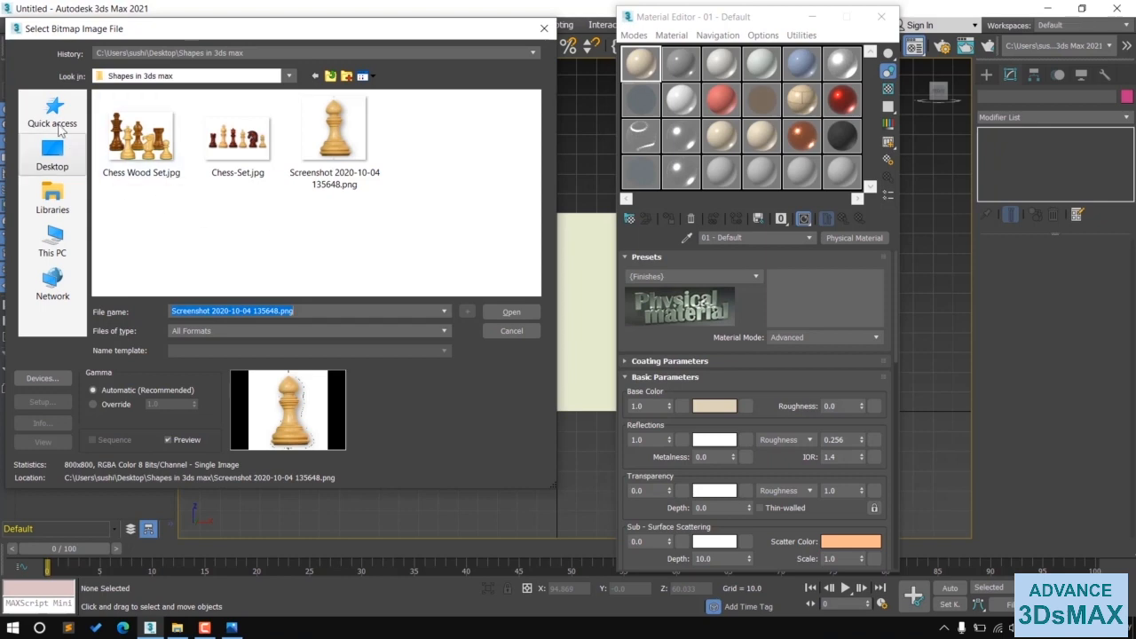
pyautogui.click(334, 149)
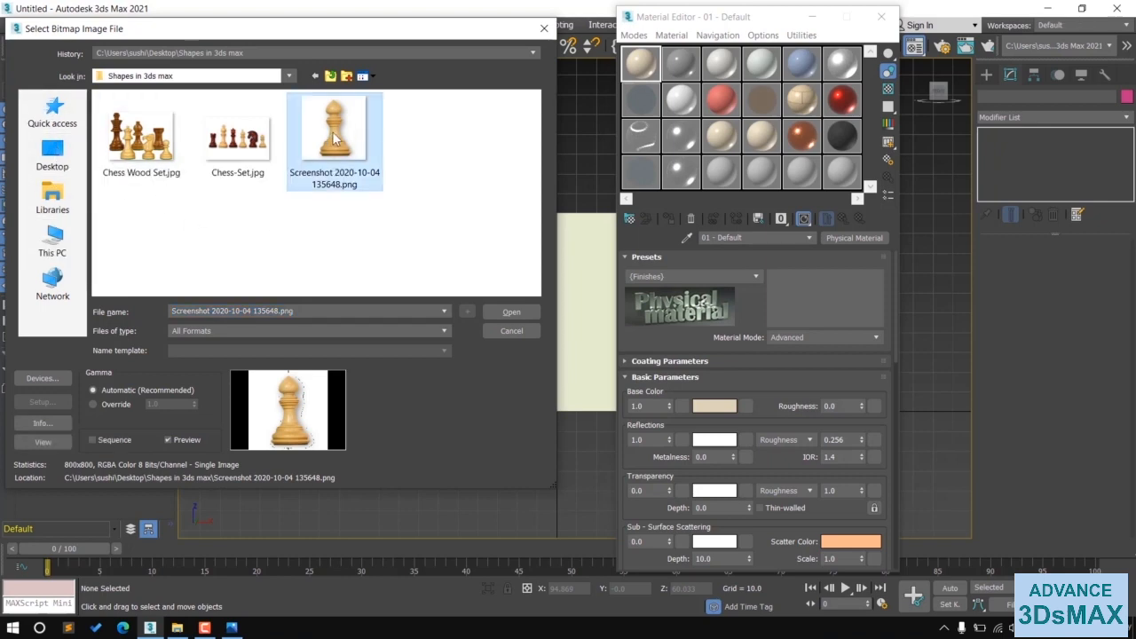
pyautogui.click(513, 313)
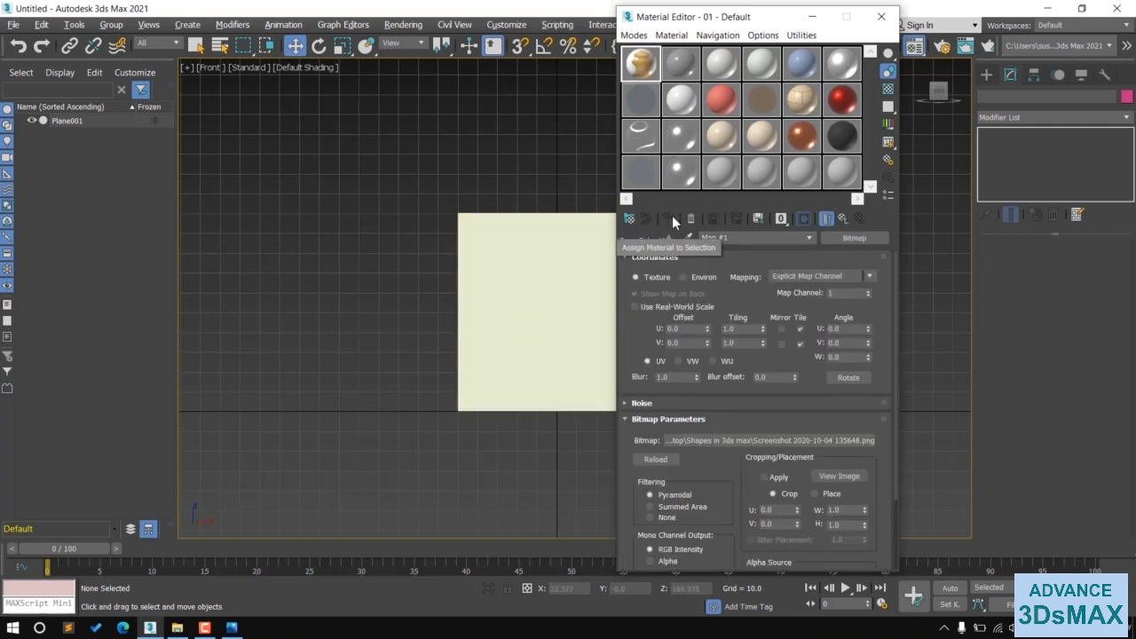
# - Inspect the first material's sample in an enlarged preview window and close the preview
pyautogui.doubleClick(640, 67)
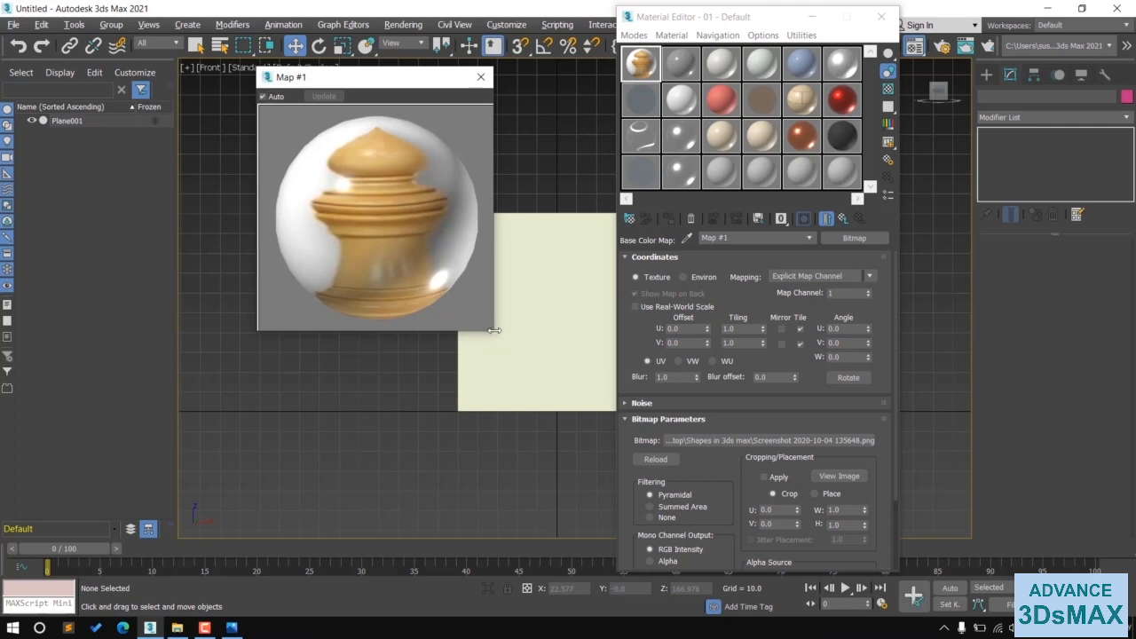
pyautogui.moveTo(493, 330); pyautogui.dragTo(604, 441)
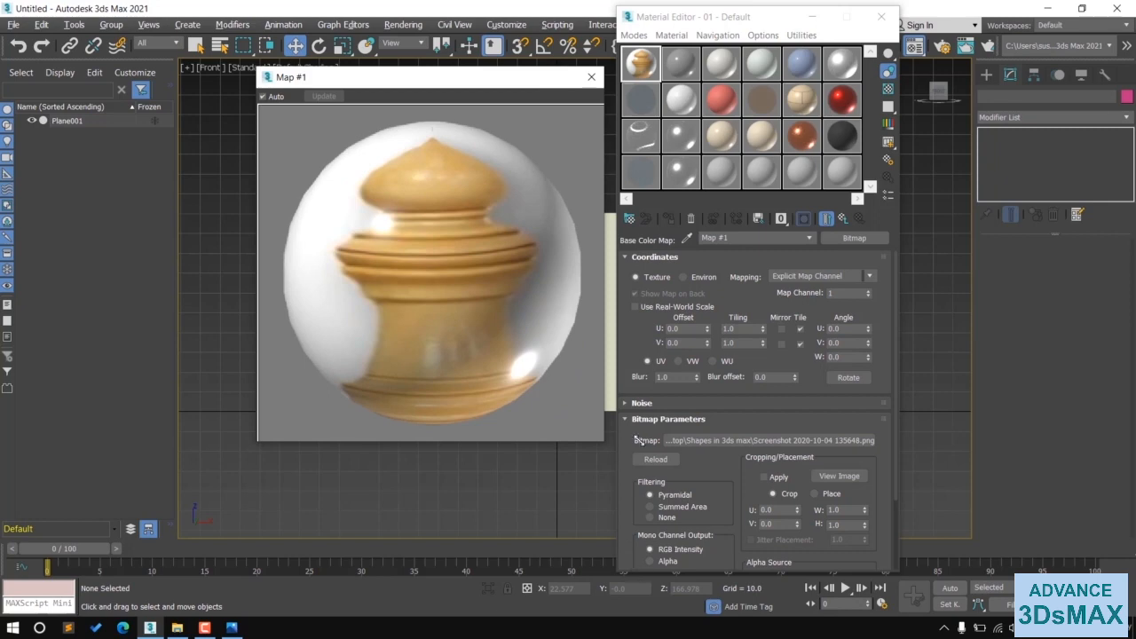
pyautogui.click(591, 76)
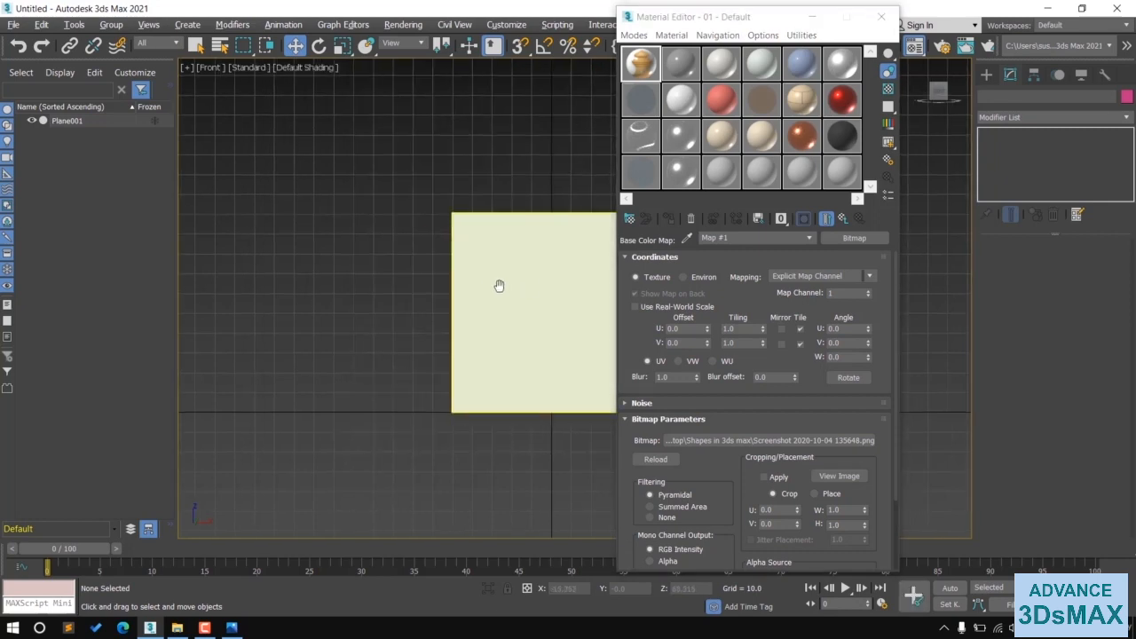
# - Assign the first material to the plane and show its chess piece image in the viewport
pyautogui.moveTo(499, 285); pyautogui.dragTo(453, 294, button='middle')
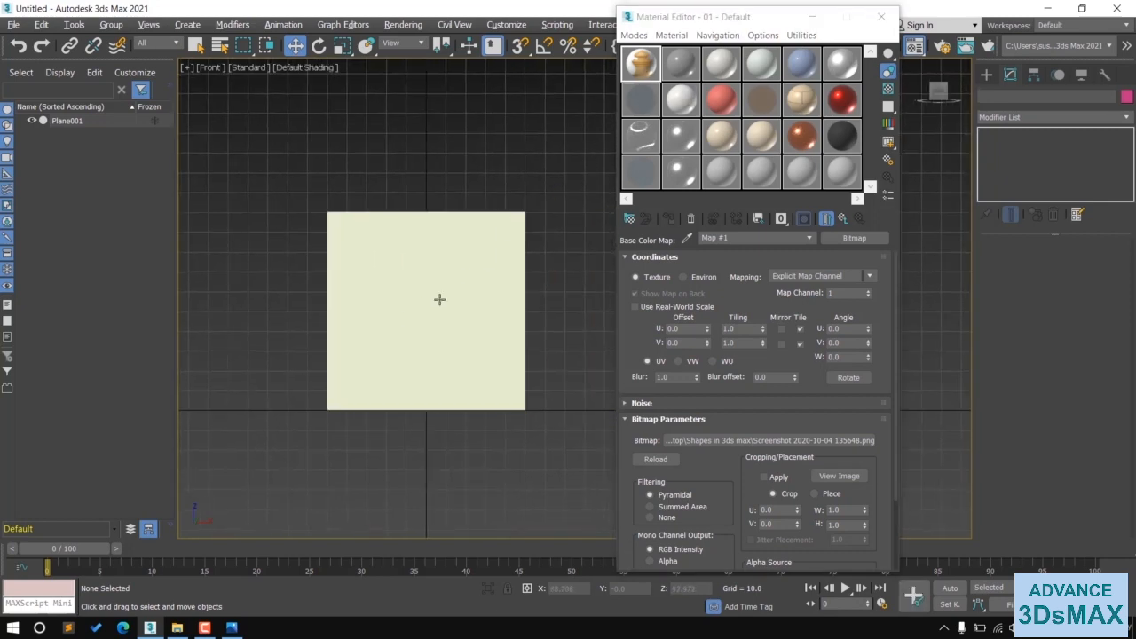
pyautogui.click(409, 301)
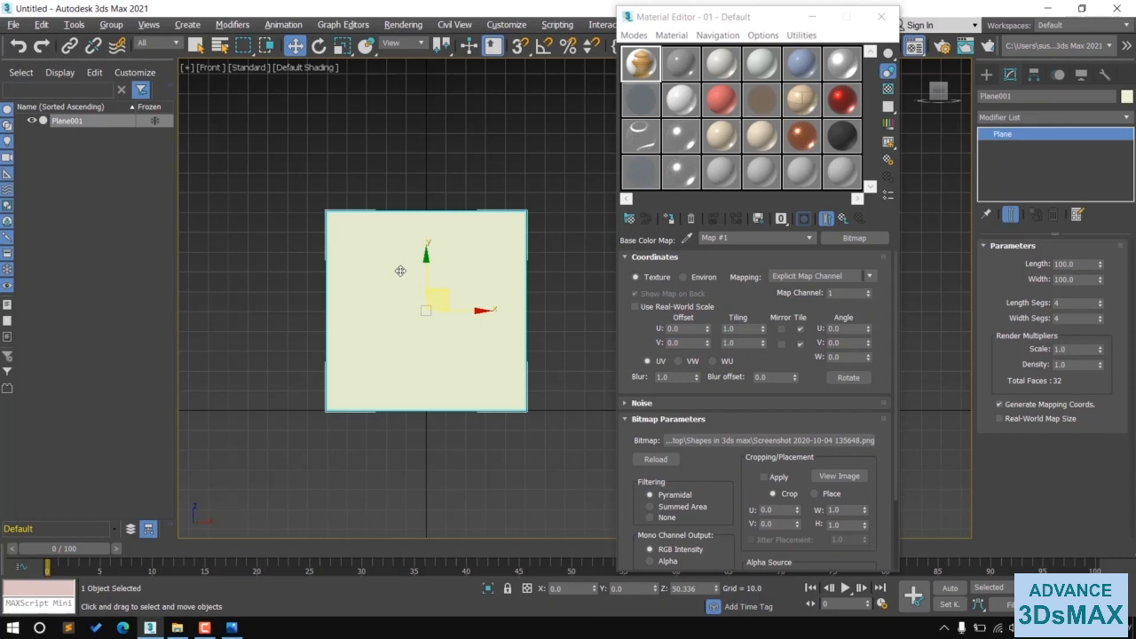
pyautogui.click(672, 216)
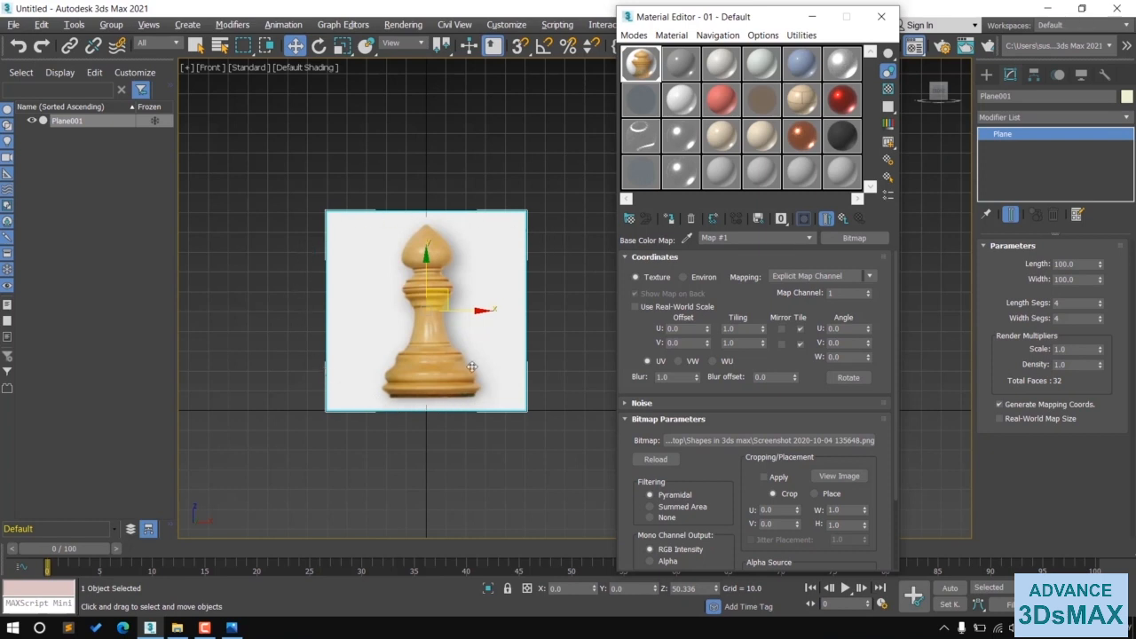
# - Return to the parent material and toggle its display in the viewport off and on again
pyautogui.click(843, 219)
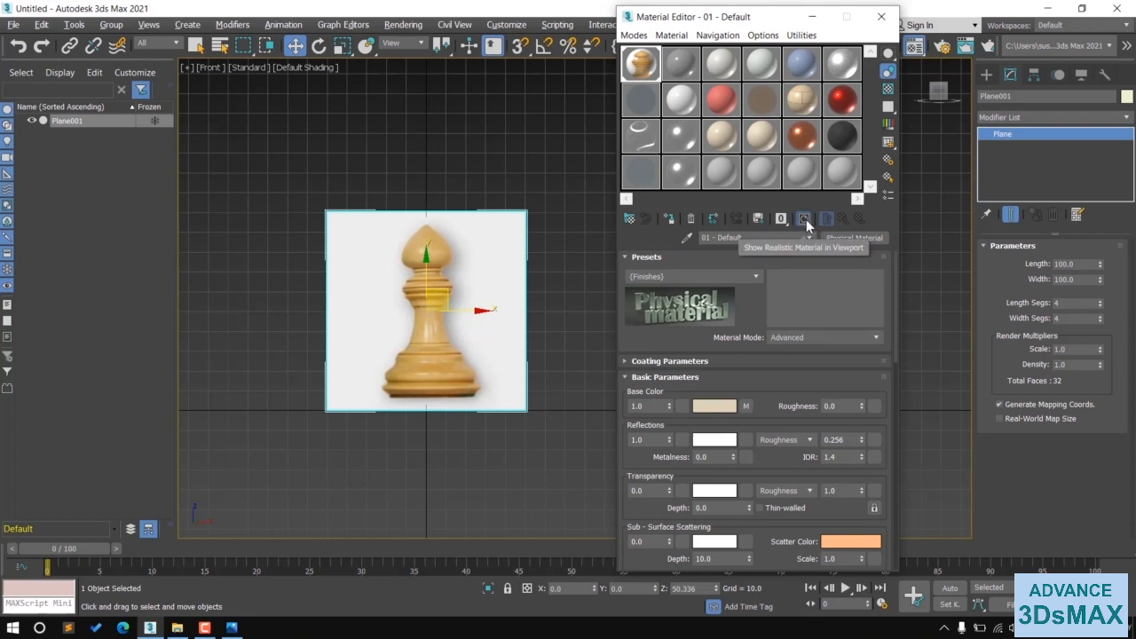
pyautogui.click(806, 220)
pyautogui.click(807, 220)
pyautogui.click(806, 222)
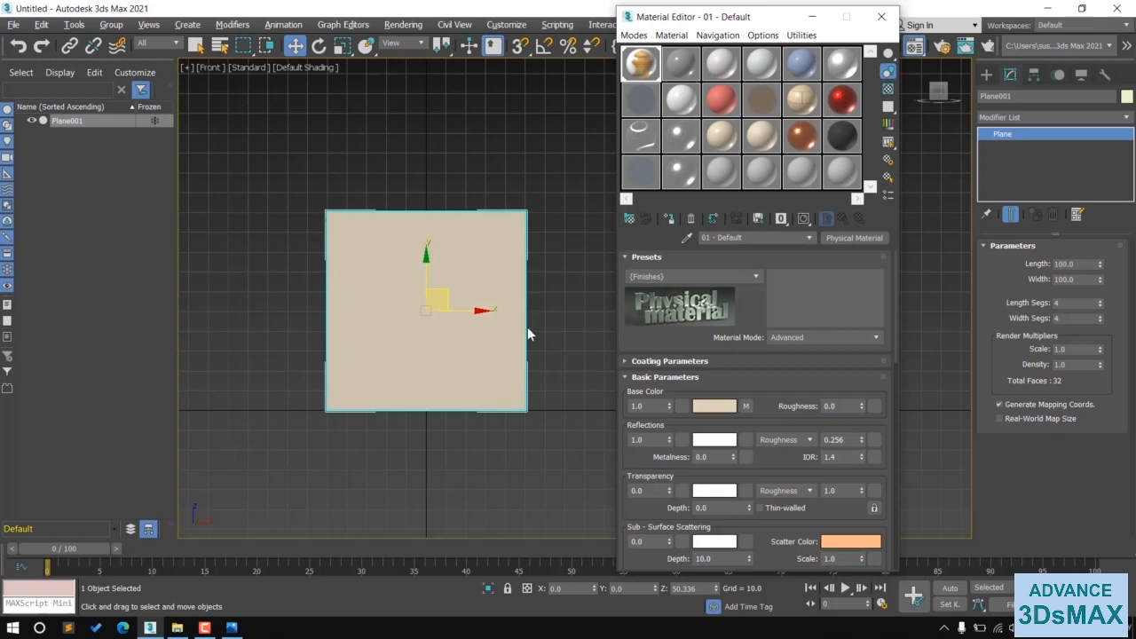
pyautogui.click(806, 218)
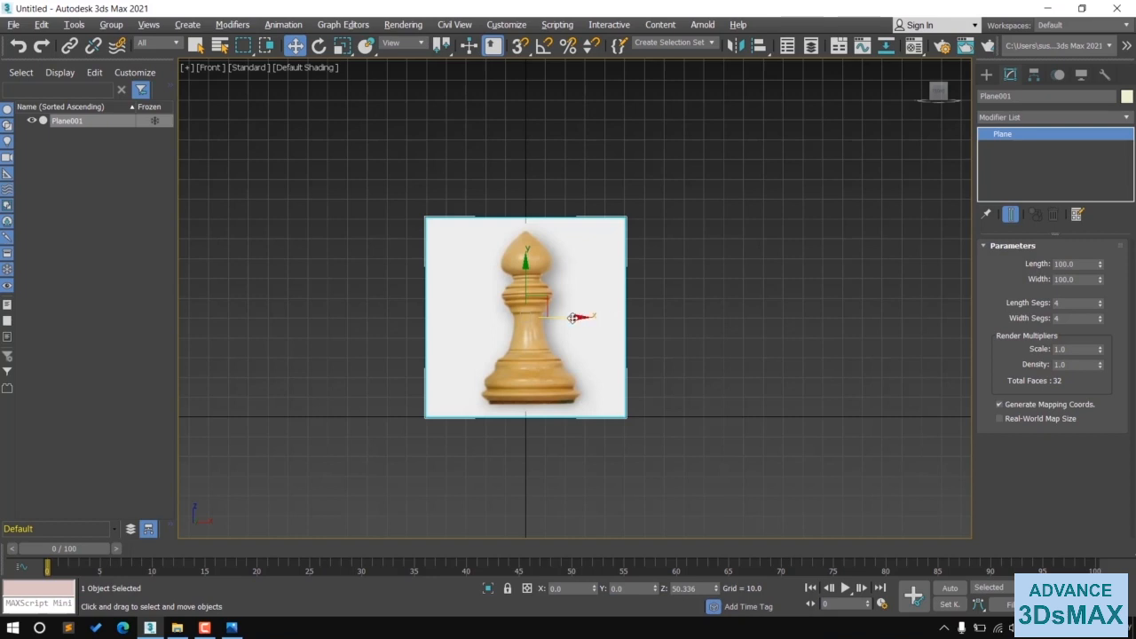
# - Move the textured plane along the X axis to about 15.56
pyautogui.moveTo(572, 318); pyautogui.dragTo(603, 318)
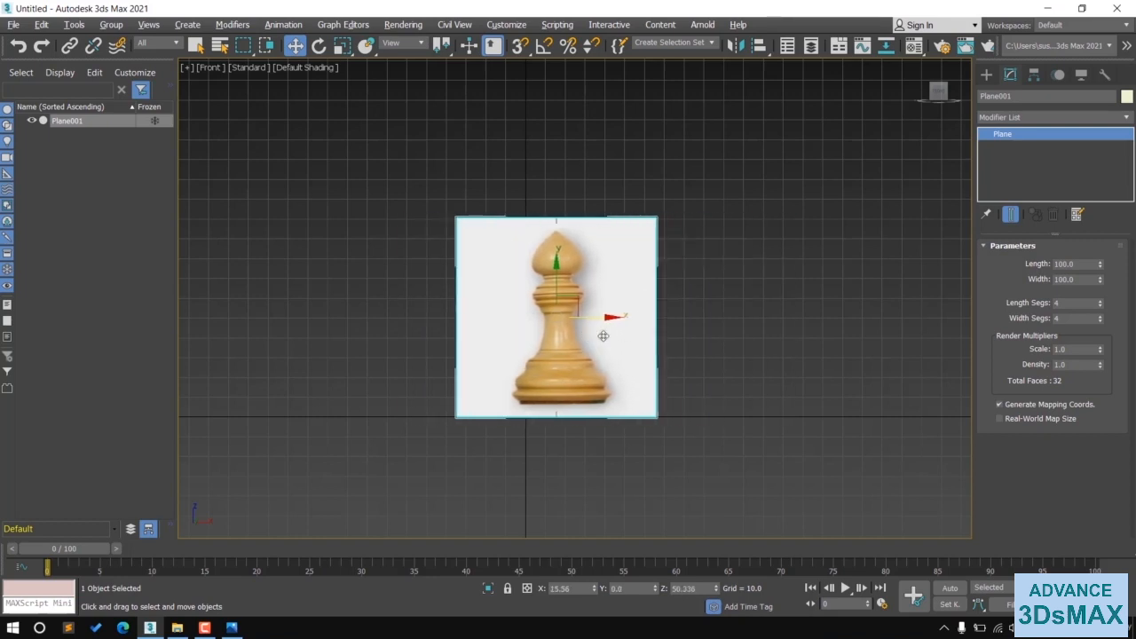
# - Undo the plane's last move and turn off Show Frozen in Gray in its object properties, with display properties set By Object
pyautogui.hotkey('ctrl', 'z')
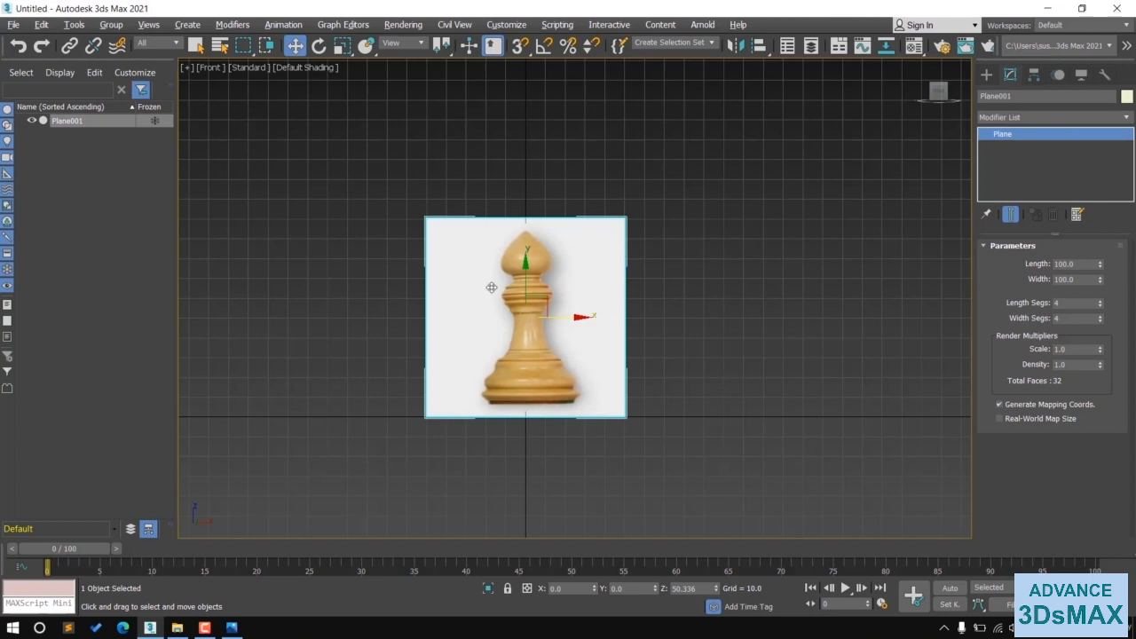
pyautogui.rightClick(593, 269)
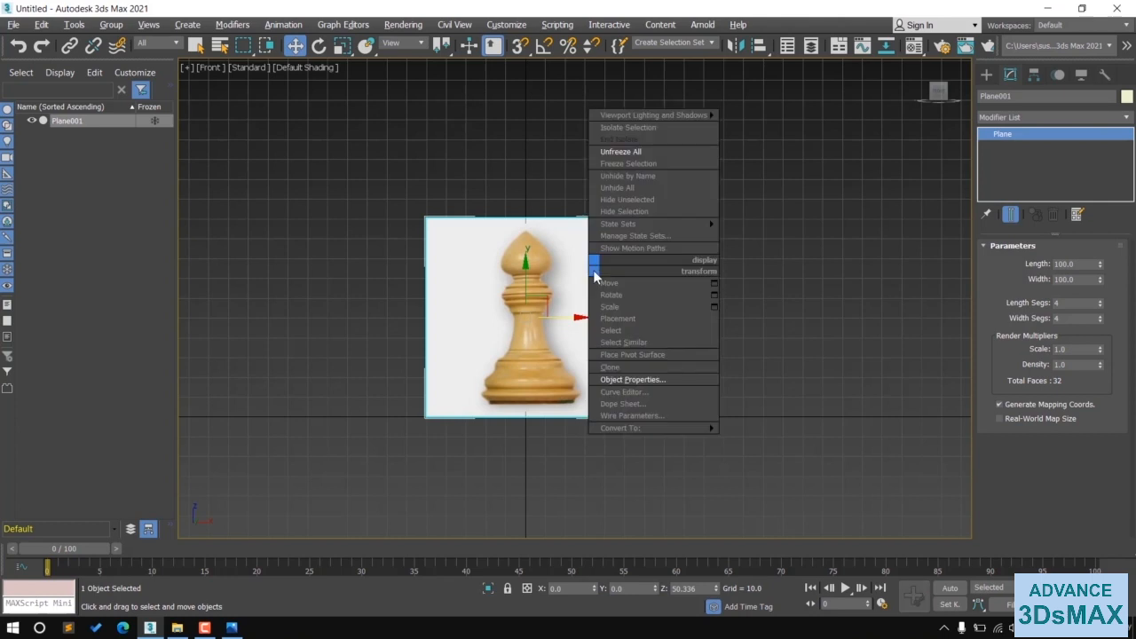
pyautogui.click(637, 377)
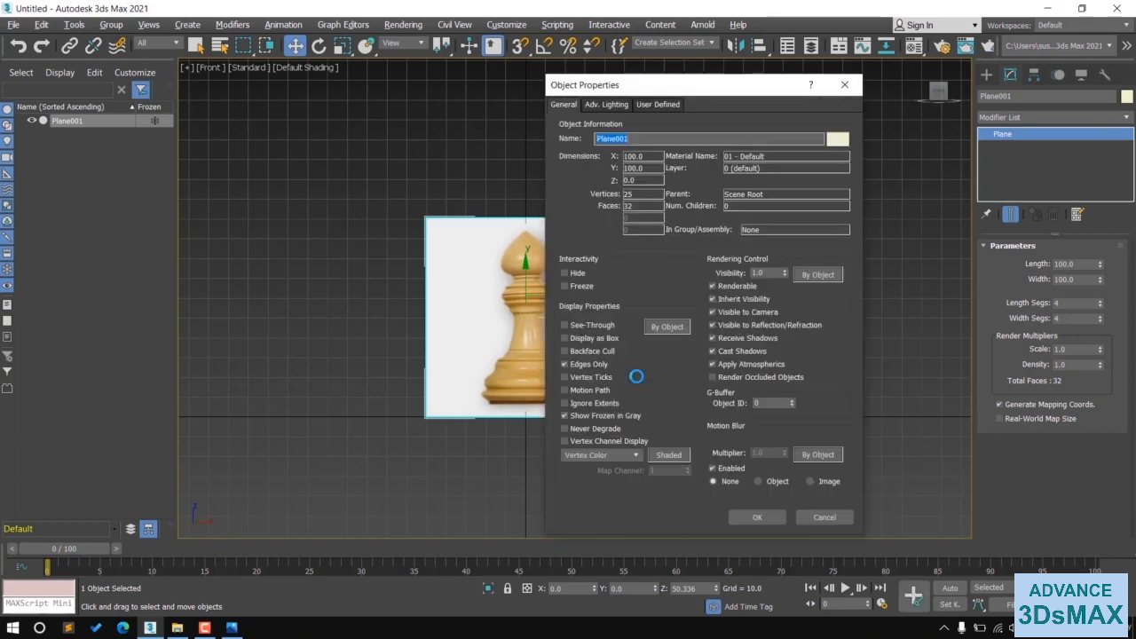
pyautogui.click(689, 299)
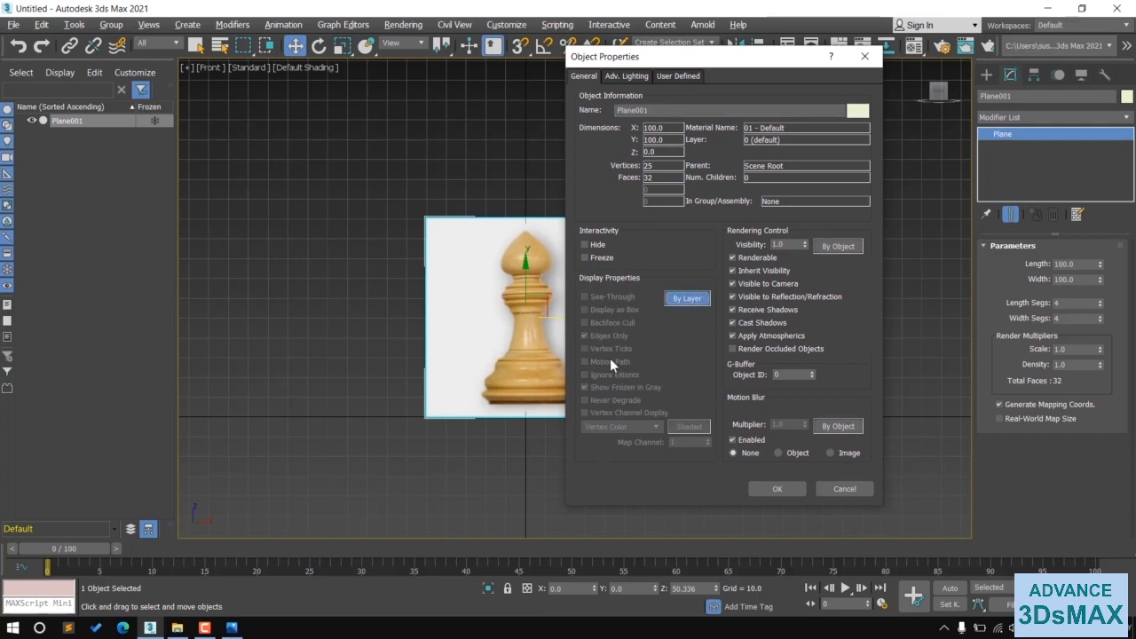
pyautogui.click(682, 301)
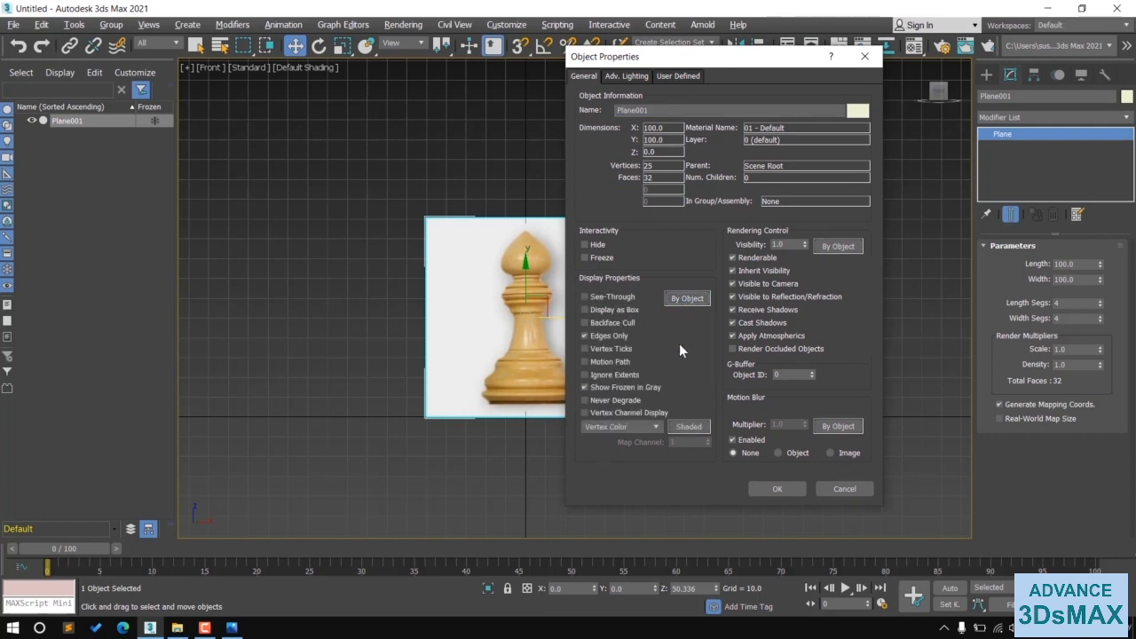
pyautogui.click(603, 389)
pyautogui.click(776, 489)
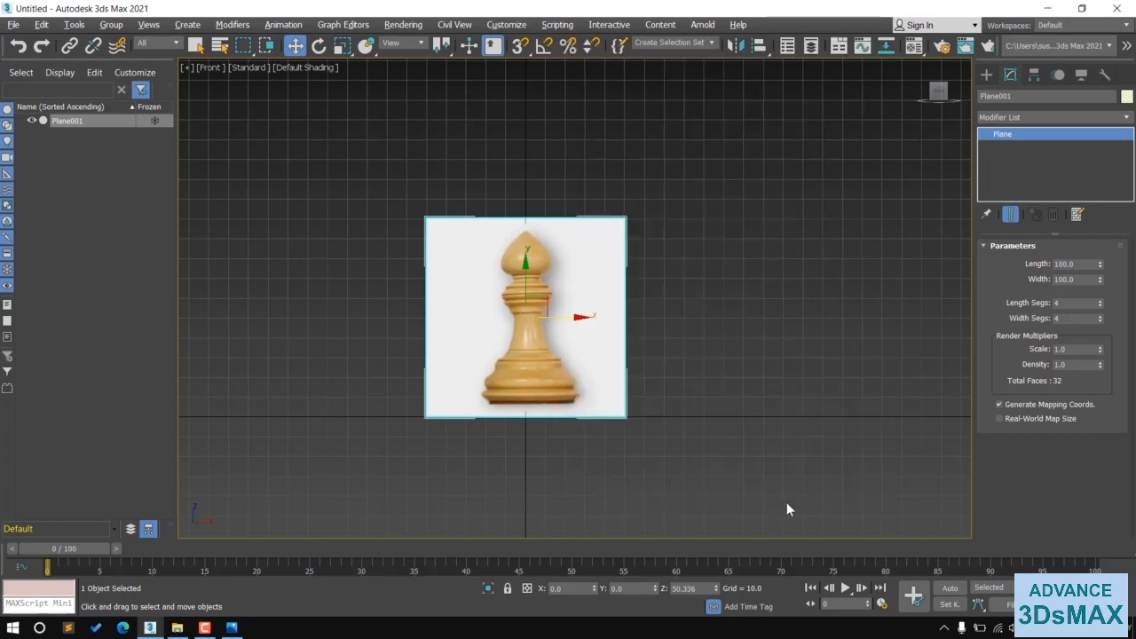
# - Freeze the reference plane and try to select it with selection regions drawn across the image
pyautogui.rightClick(557, 286)
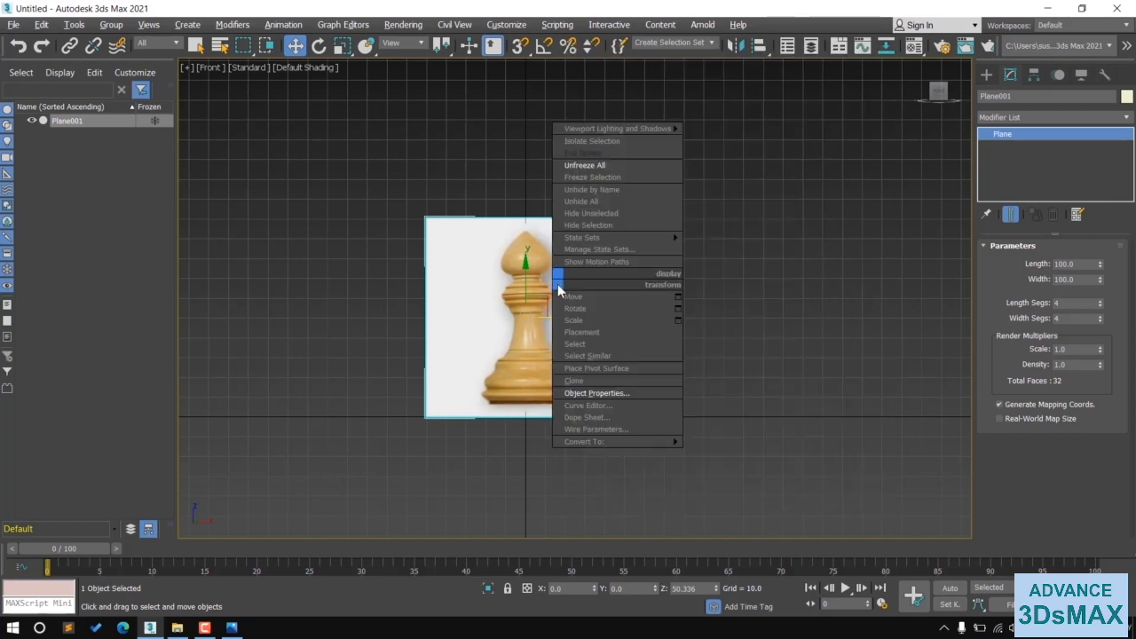
pyautogui.click(610, 177)
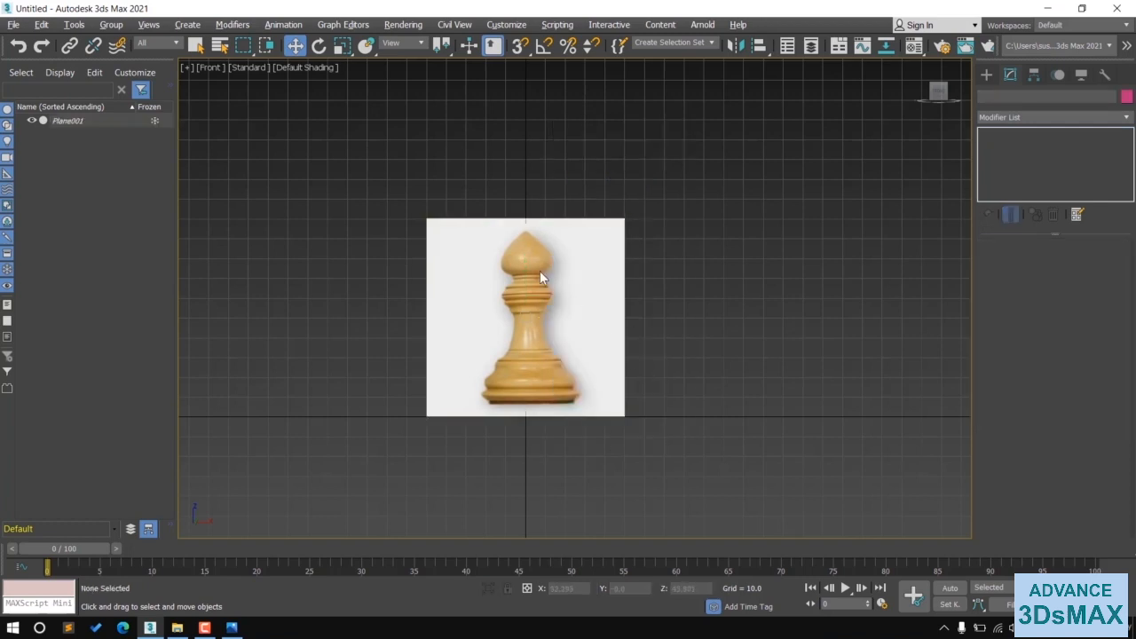
pyautogui.moveTo(350, 177); pyautogui.dragTo(658, 413)
pyautogui.moveTo(493, 265); pyautogui.dragTo(603, 371)
# - Unfreeze all objects and select the reference plane again
pyautogui.rightClick(576, 332)
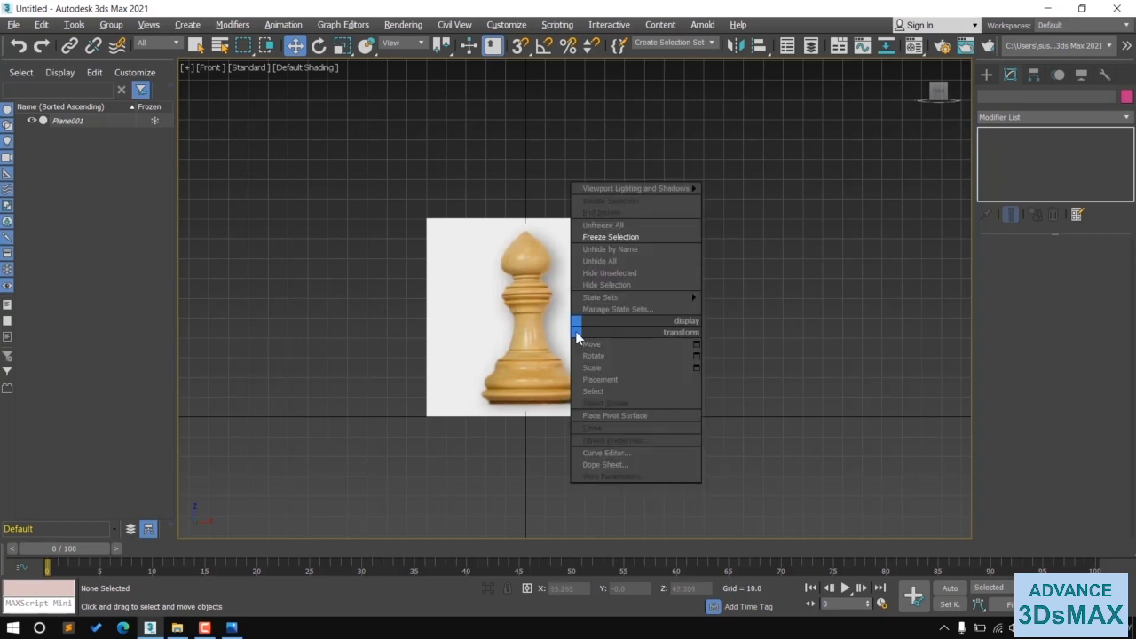
pyautogui.click(615, 225)
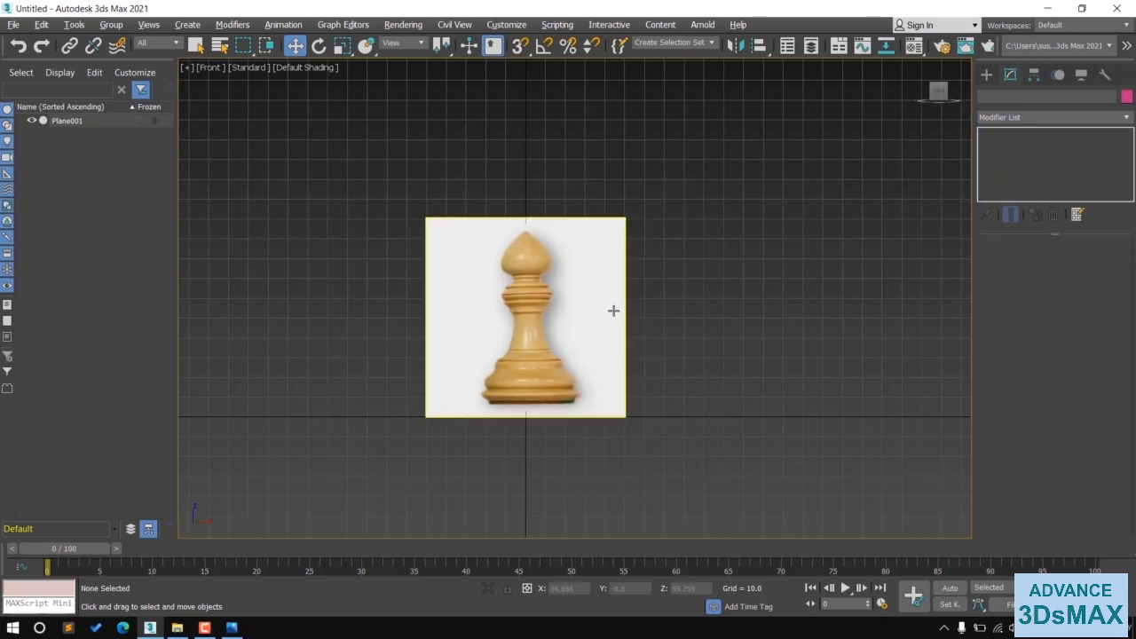
pyautogui.click(591, 284)
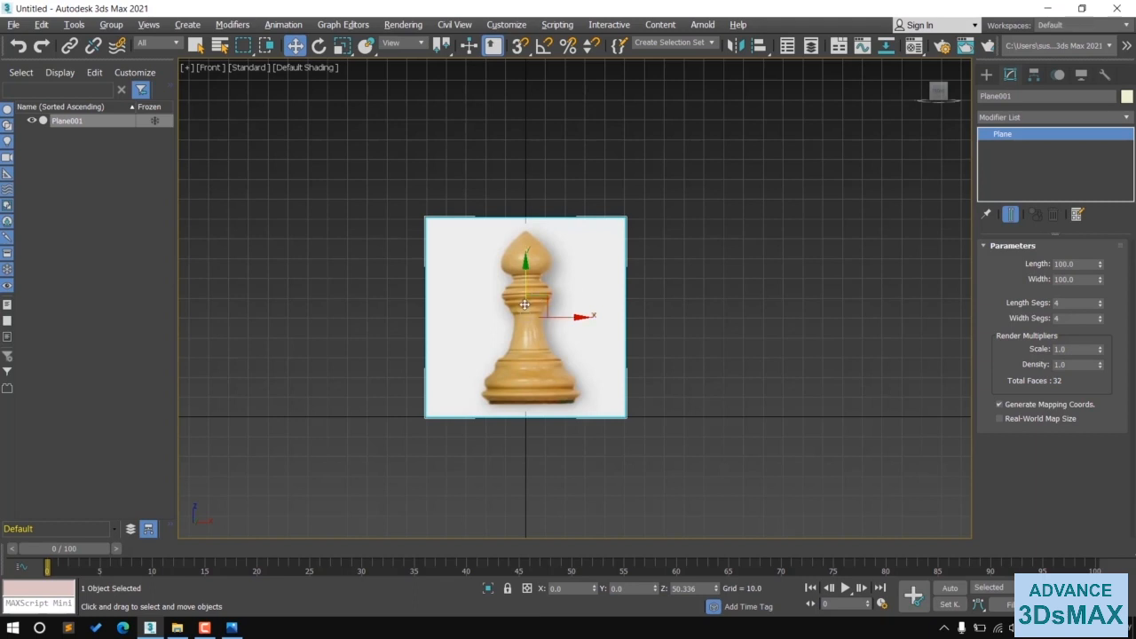
# - Lock the plane's movement on the X, Y and Z axes in its hierarchy link info
pyautogui.click(1035, 74)
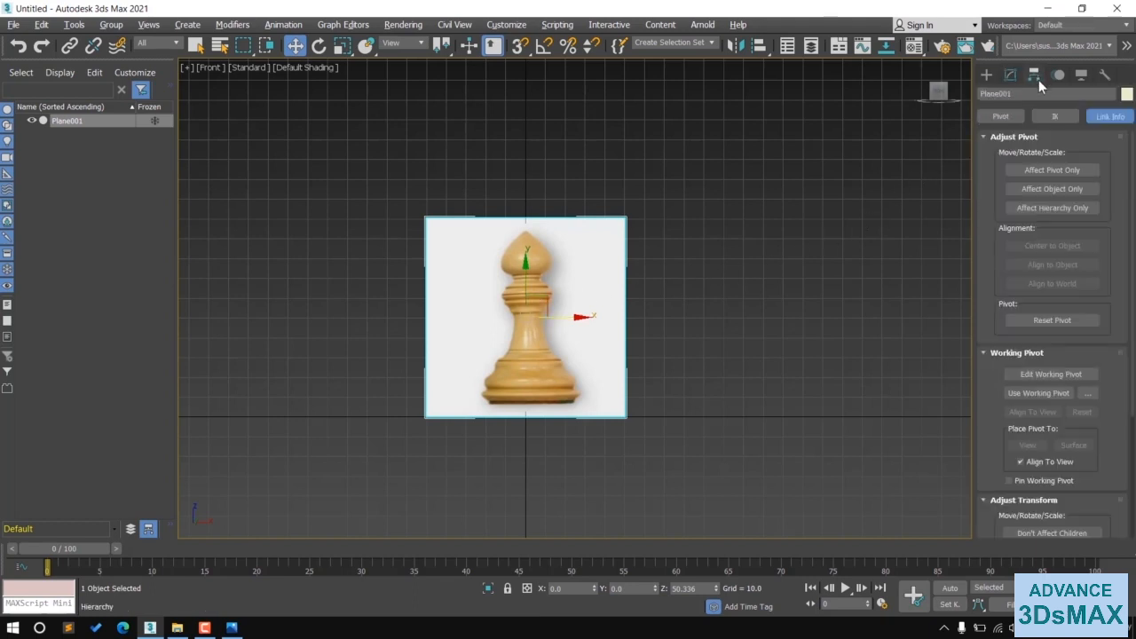
pyautogui.click(1116, 123)
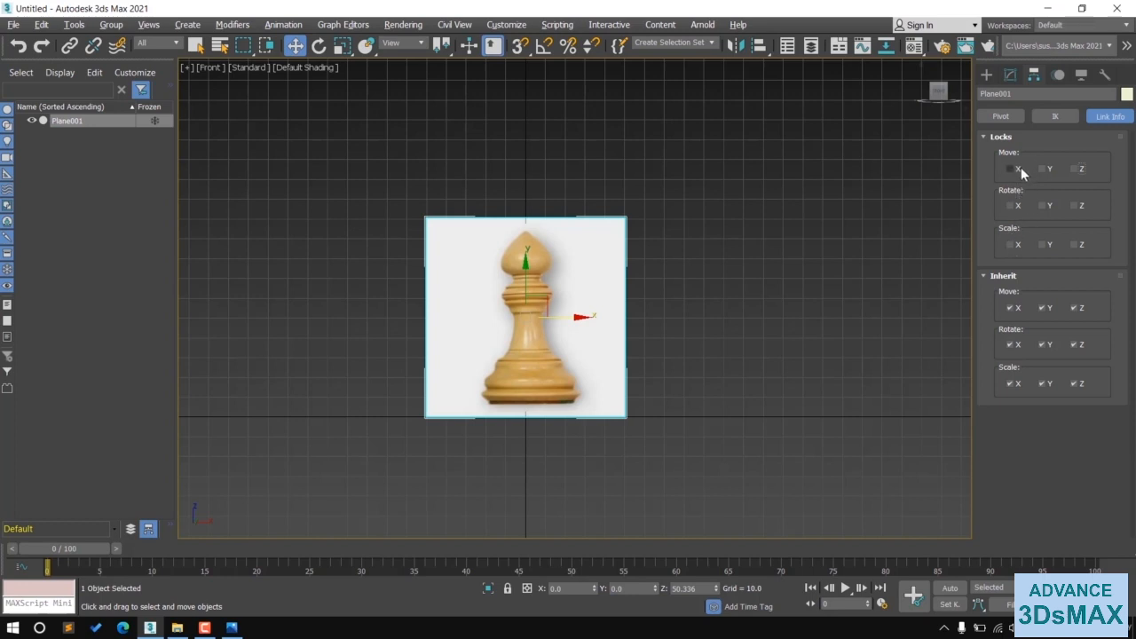
pyautogui.click(1079, 170)
# - Try rotating the move-locked plane, undo the rotation, and try scaling the plane uniformly
pyautogui.click(319, 45)
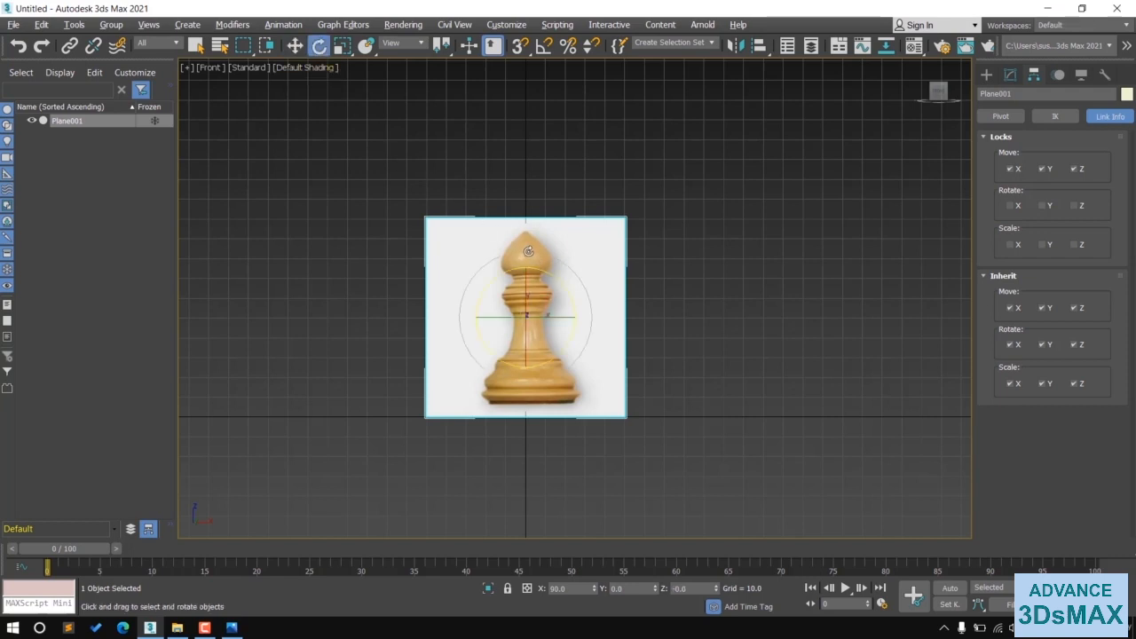
pyautogui.moveTo(528, 252)
pyautogui.mouseDown()
pyautogui.moveTo(565, 264)
pyautogui.moveTo(513, 241)
pyautogui.mouseUp()
pyautogui.hotkey('ctrl', 'z')
pyautogui.click(343, 45)
pyautogui.moveTo(533, 313)
pyautogui.mouseDown()
pyautogui.moveTo(532, 336)
pyautogui.moveTo(531, 305)
pyautogui.mouseUp()
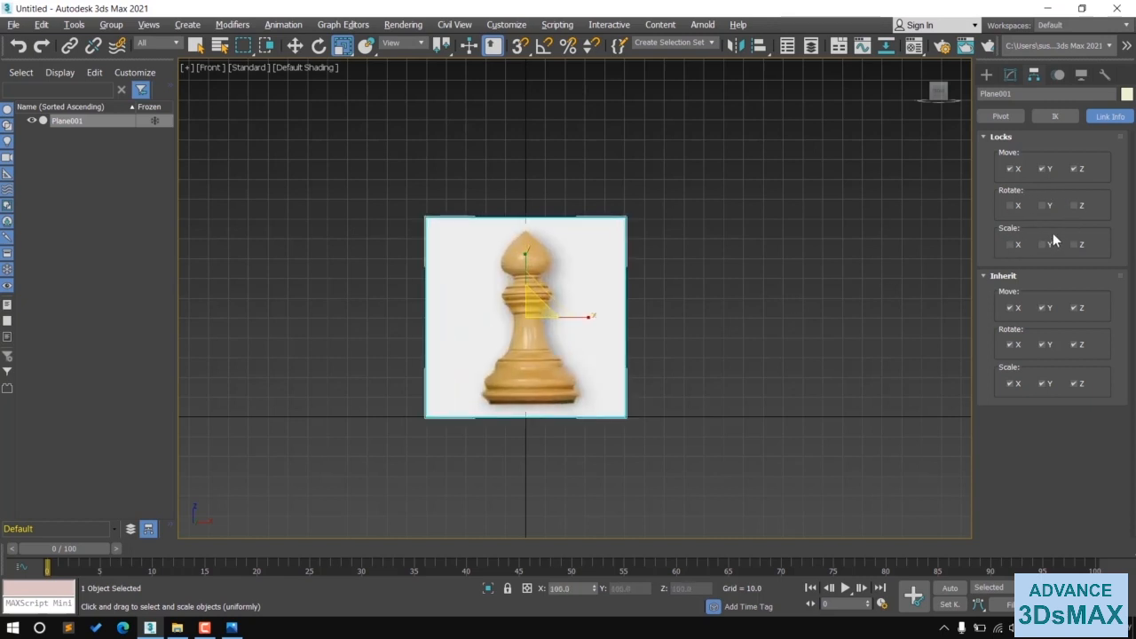
# - Reactivate the Move tool and display the Standard Primitives available for creating new geometry
pyautogui.click(295, 45)
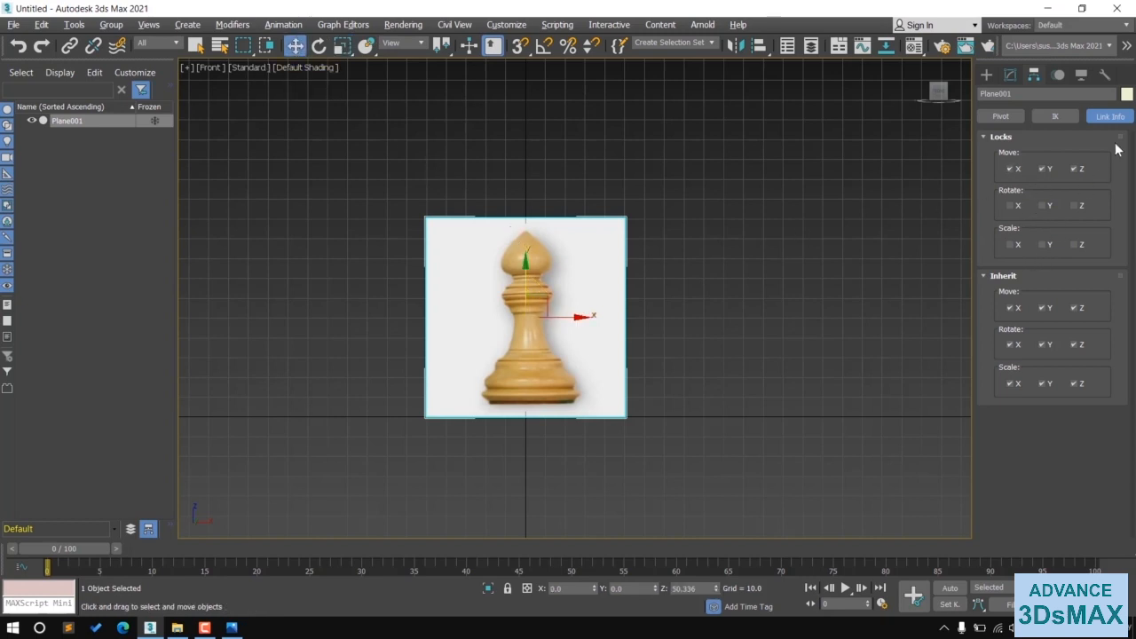
pyautogui.click(1001, 115)
pyautogui.click(987, 75)
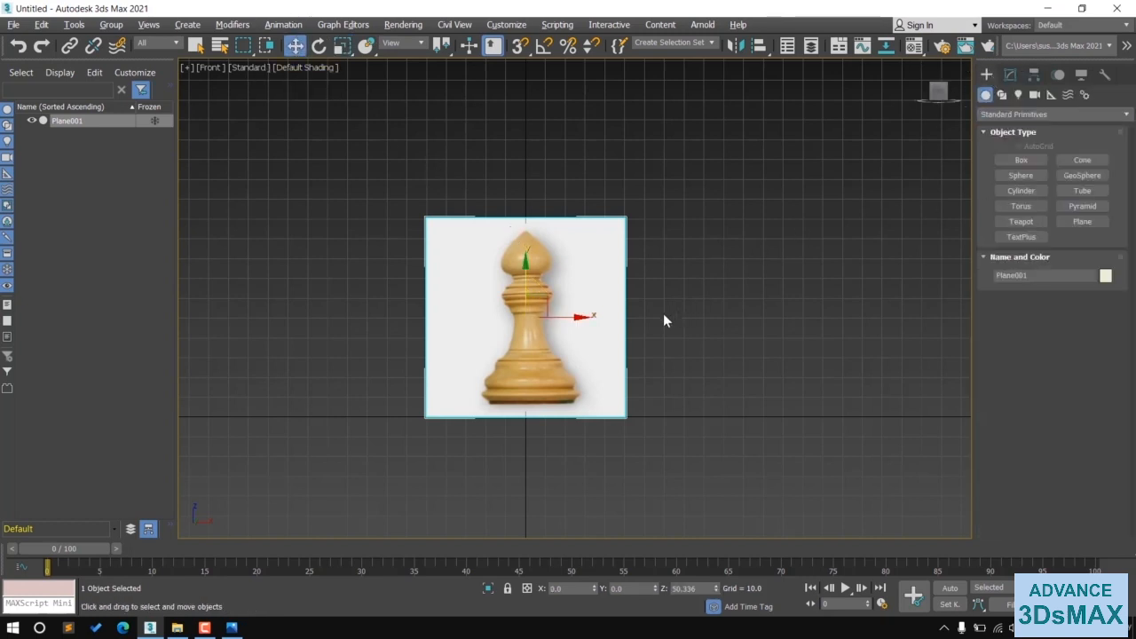